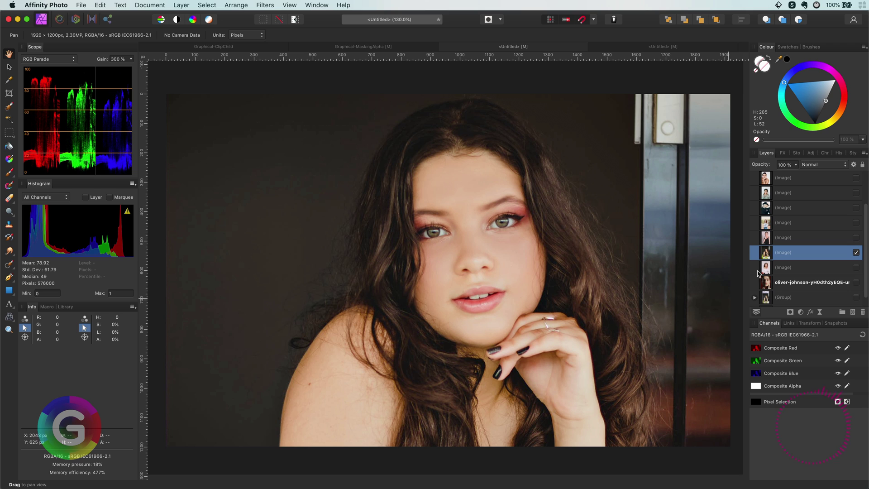
# Duplicate the portrait layer and add a Selective Colour adjustment.
pyautogui.rightClick(766, 256)
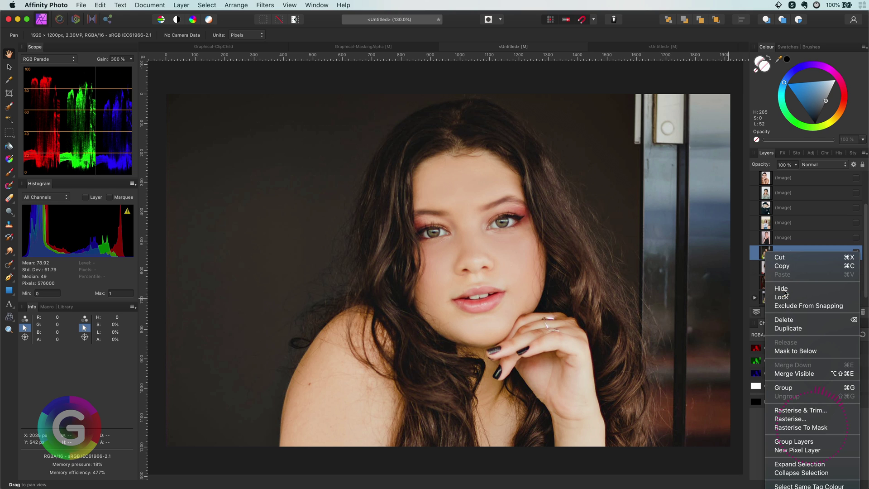
pyautogui.press('Escape')
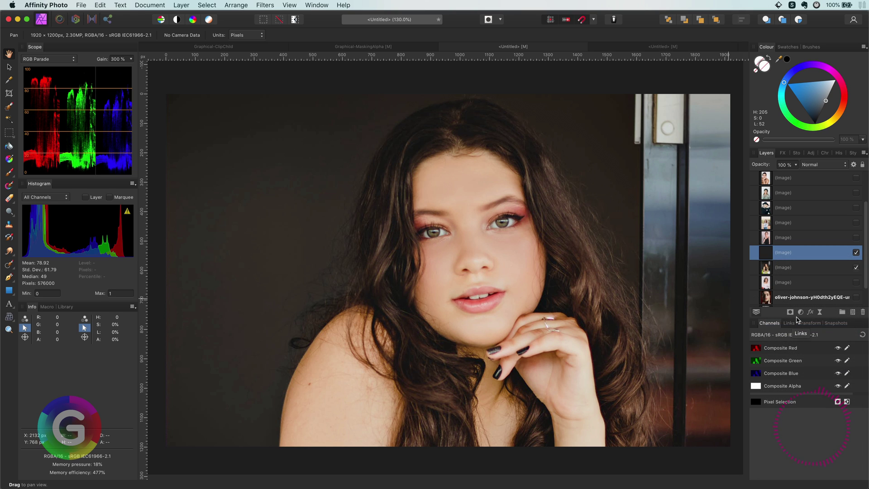
pyautogui.click(801, 312)
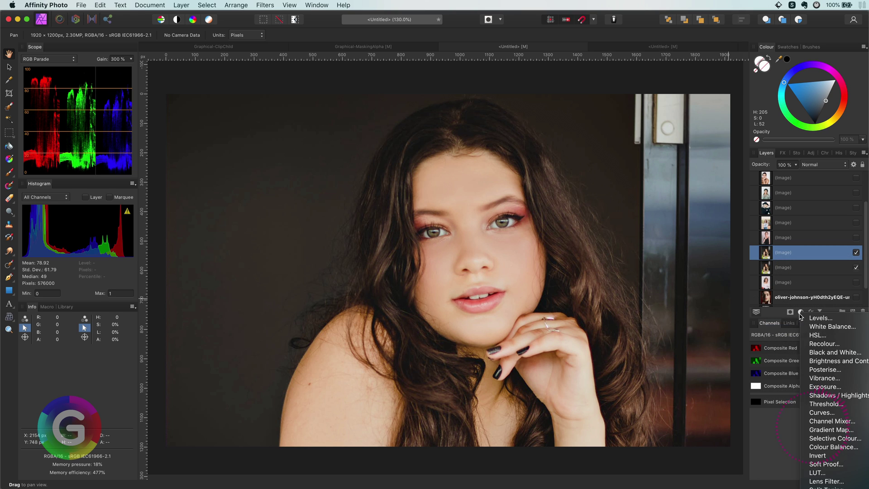
pyautogui.click(830, 438)
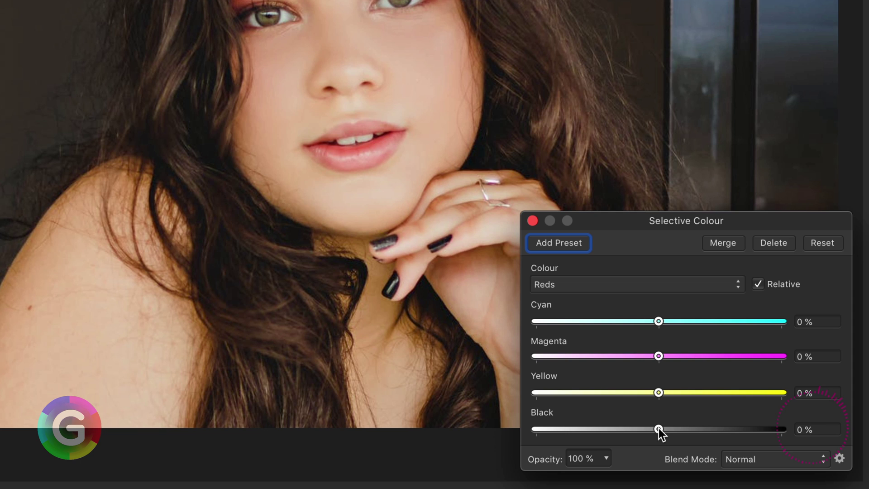
# Set Black to -100% in the Reds and to 100% in the Yellows.
pyautogui.moveTo(659, 430); pyautogui.dragTo(303, 430)
pyautogui.click(600, 286)
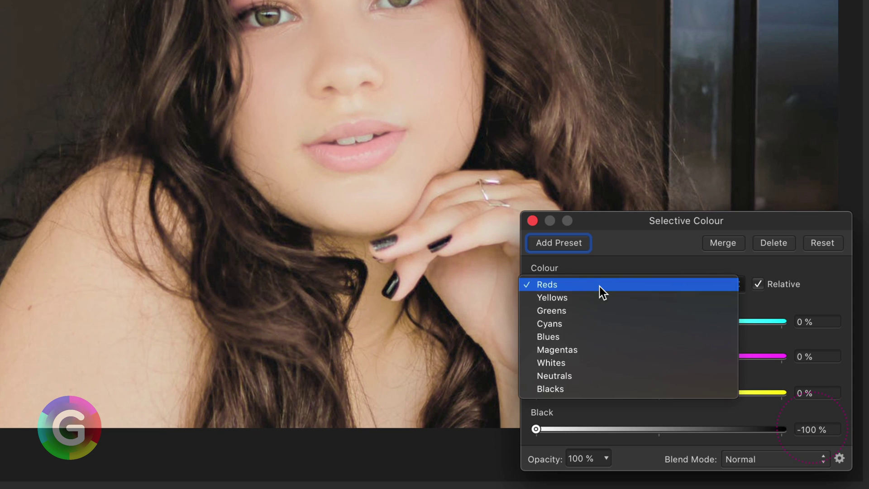
pyautogui.click(598, 296)
pyautogui.moveTo(660, 429); pyautogui.dragTo(781, 430)
# Push the Neutrals' Cyan, Magenta and Black to 100%.
pyautogui.click(621, 285)
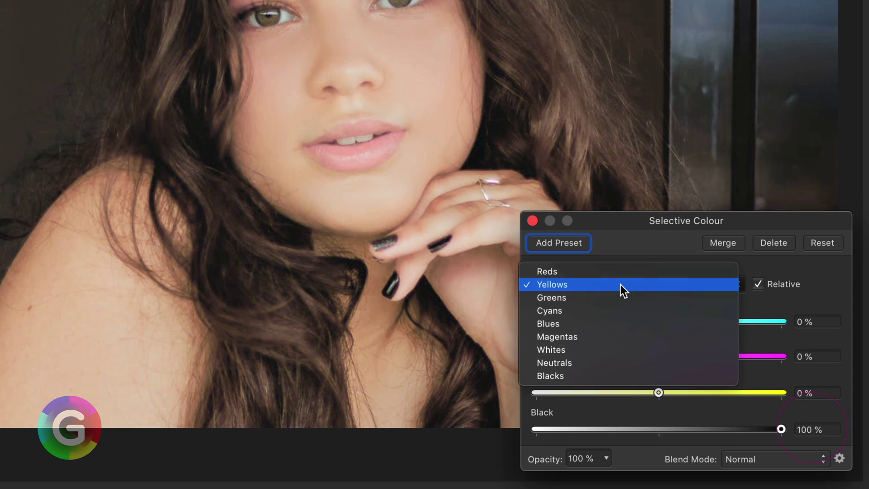
pyautogui.click(598, 365)
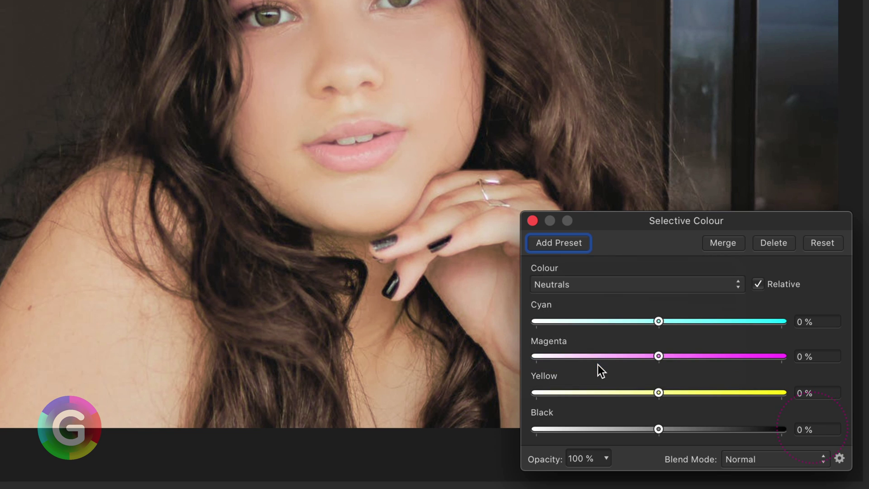
pyautogui.moveTo(659, 429); pyautogui.dragTo(781, 429)
pyautogui.scroll(7, 797, 397)
pyautogui.scroll(10, 797, 397)
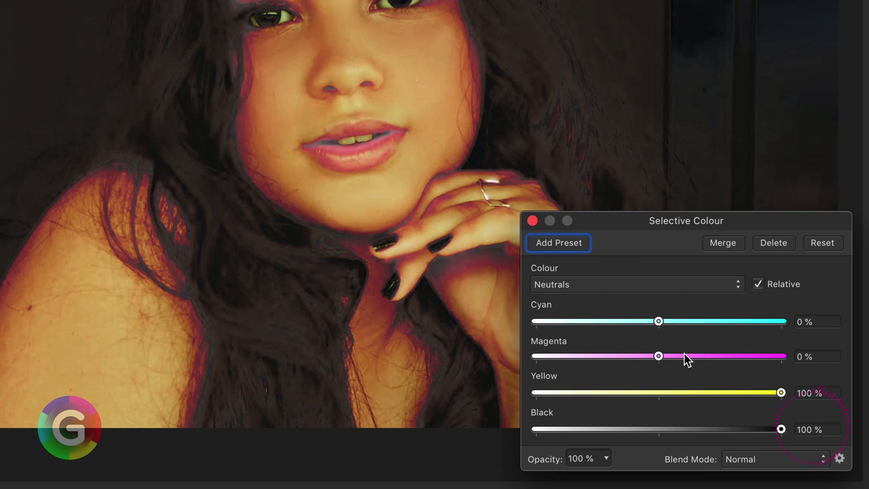
pyautogui.moveTo(659, 356); pyautogui.dragTo(782, 356)
pyautogui.moveTo(658, 321); pyautogui.dragTo(781, 321)
# Set Black in the Blacks range to -100%.
pyautogui.click(664, 288)
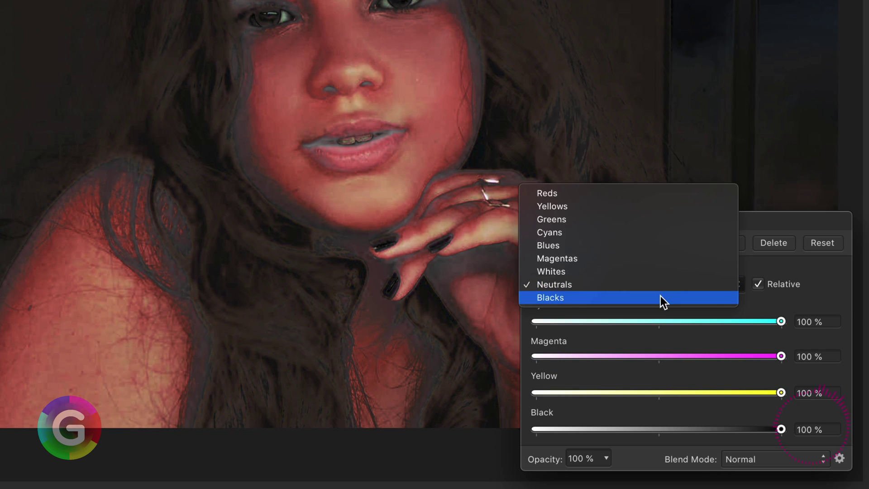
pyautogui.click(663, 299)
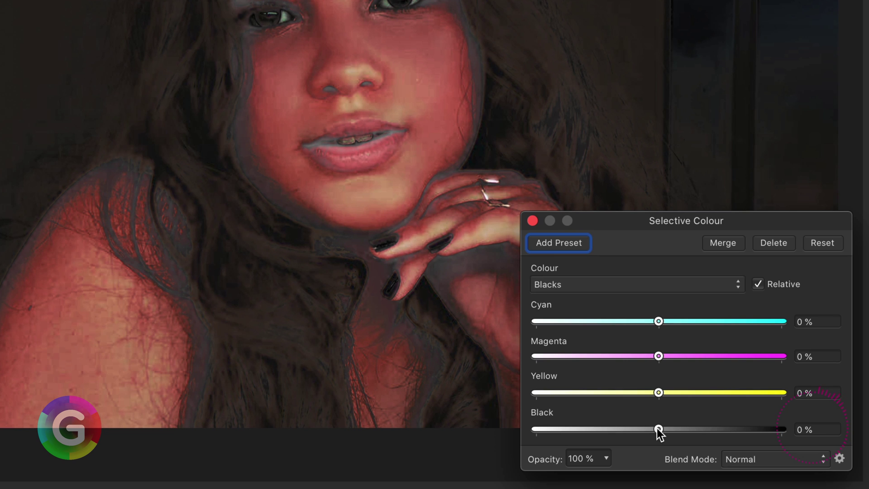
pyautogui.moveTo(659, 429); pyautogui.dragTo(417, 426)
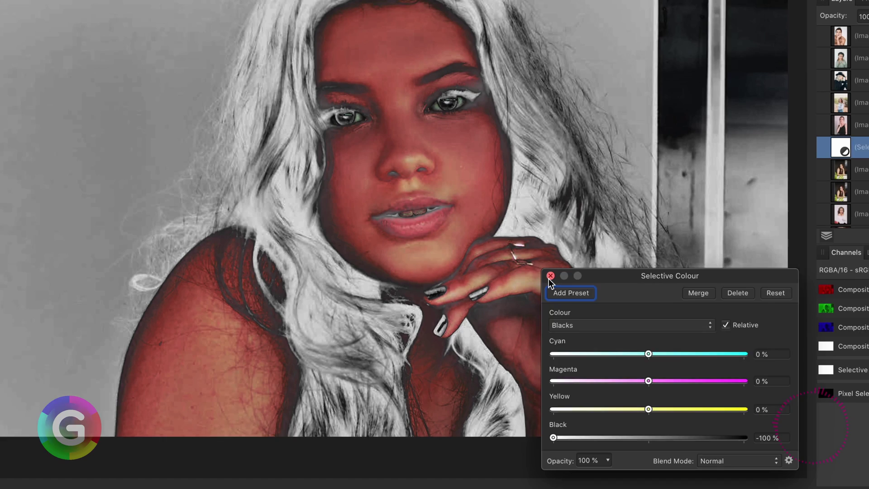
# Close the Selective Colour settings and blend the layer in Exclusion mode.
pyautogui.click(533, 221)
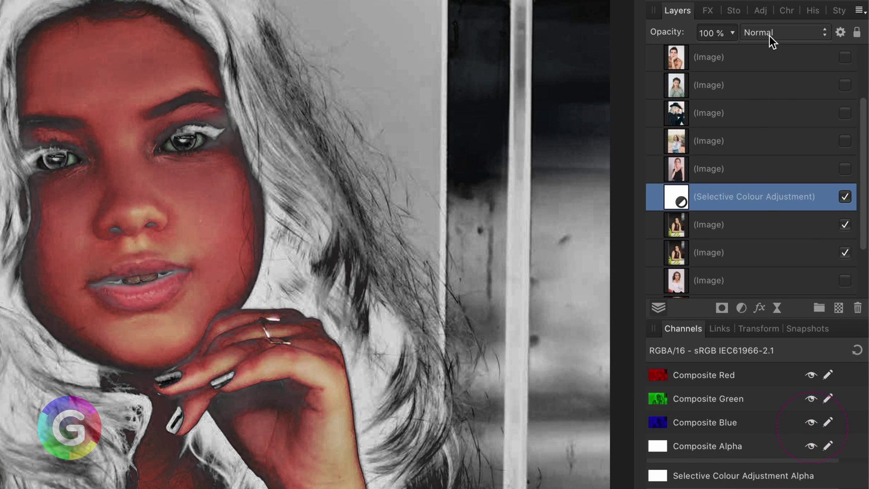
pyautogui.click(770, 37)
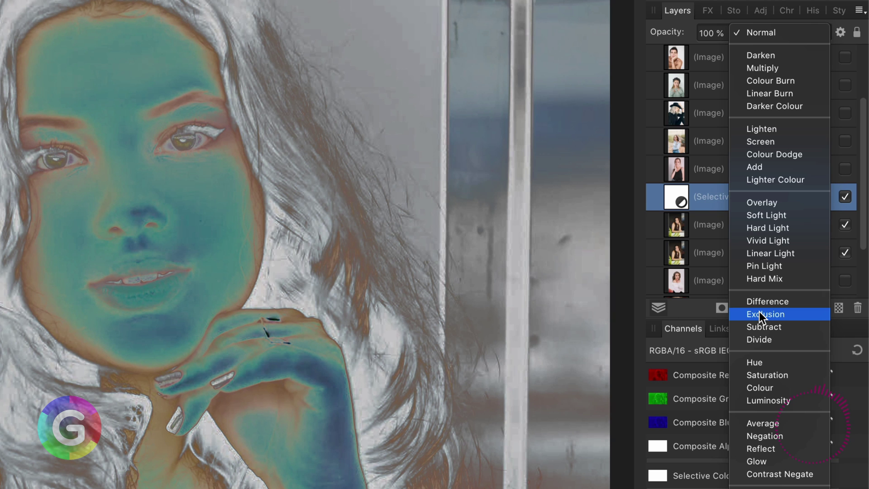
pyautogui.click(760, 314)
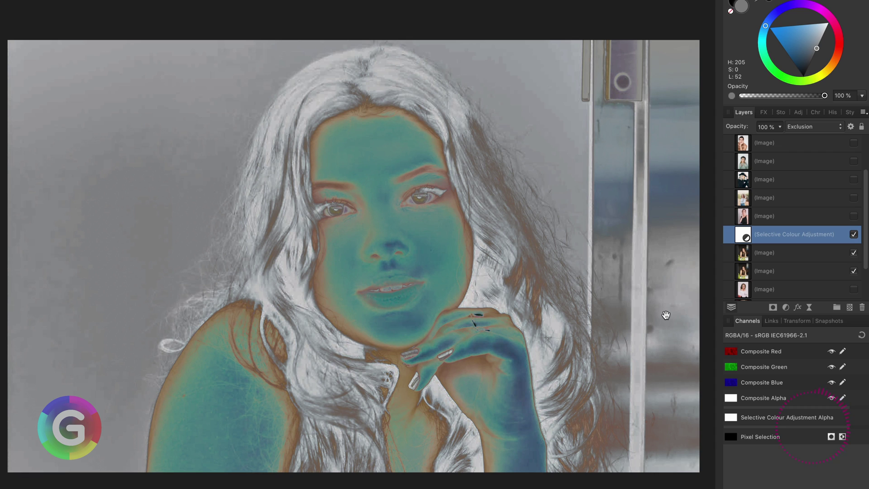
pyautogui.click(785, 308)
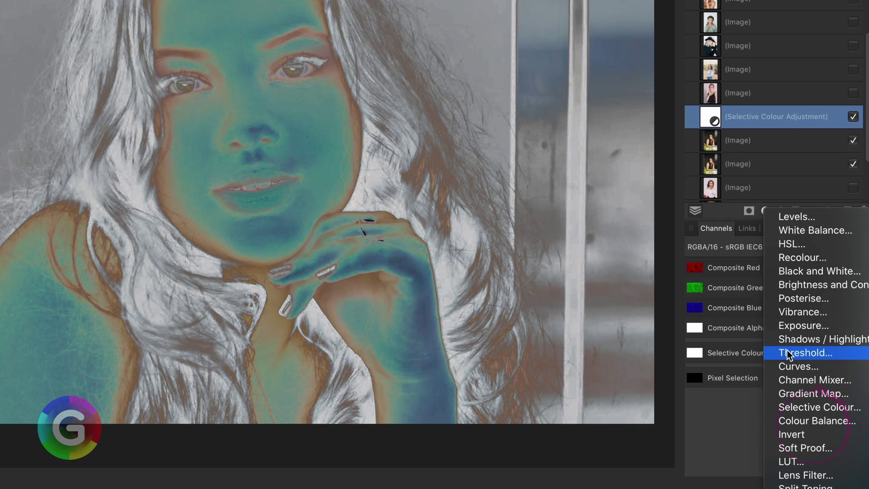
# Add an Invert adjustment, then a Curves adjustment with a slightly bent midpoint.
pyautogui.click(792, 434)
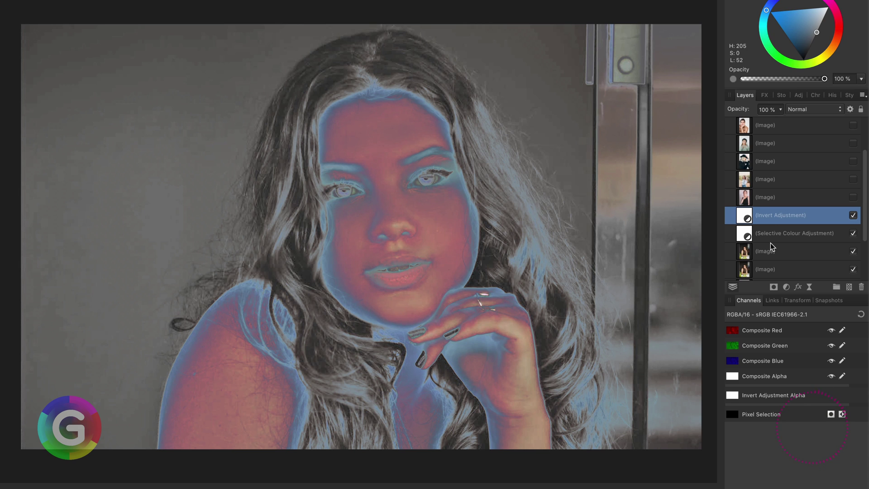
pyautogui.click(786, 287)
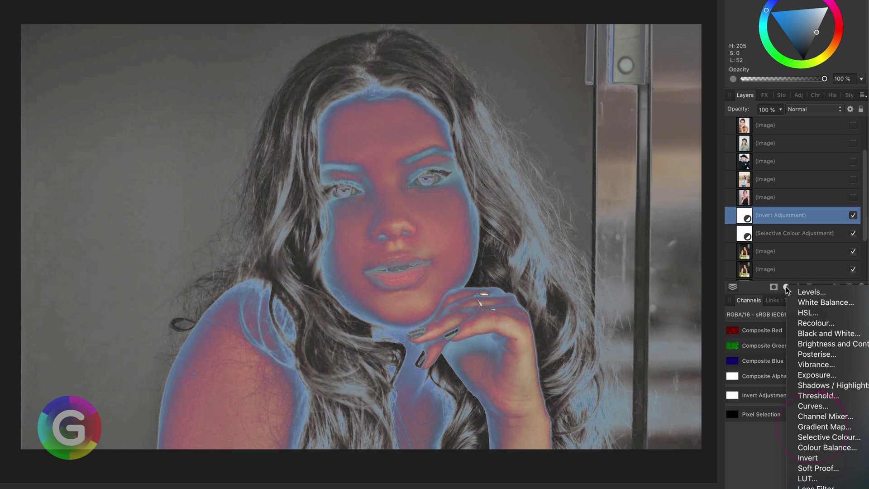
pyautogui.click(811, 404)
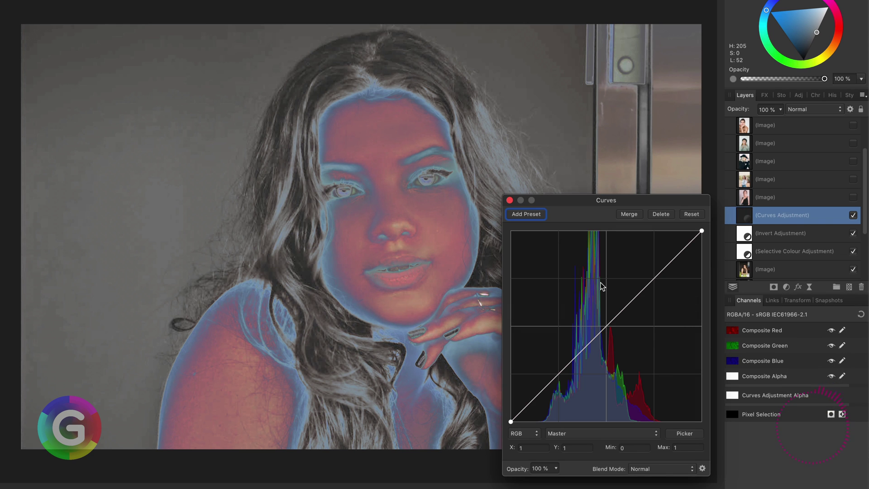
pyautogui.click(606, 323)
pyautogui.moveTo(606, 323)
pyautogui.mouseDown()
pyautogui.moveTo(605, 312)
pyautogui.moveTo(611, 335)
pyautogui.moveTo(607, 326)
pyautogui.mouseUp()
pyautogui.click(509, 202)
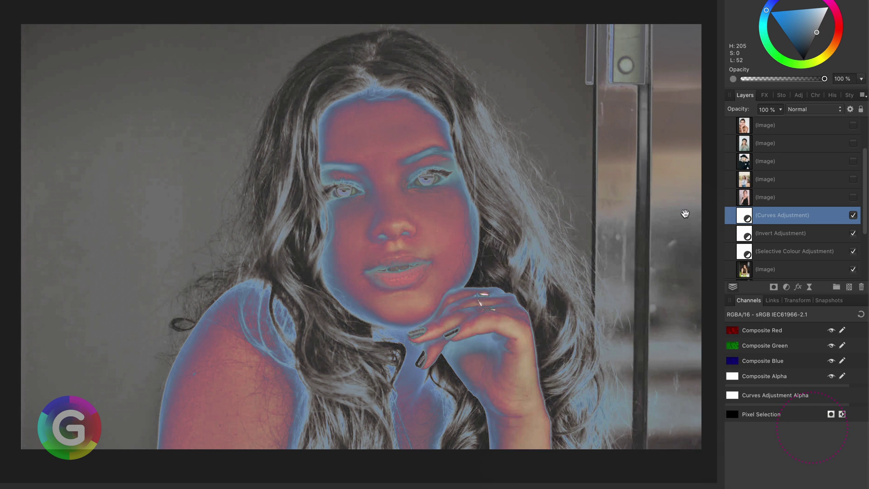
# Group the three adjustments together with the portrait image.
pyautogui.keyDown('shift'); pyautogui.click(770, 264); pyautogui.keyUp('shift')
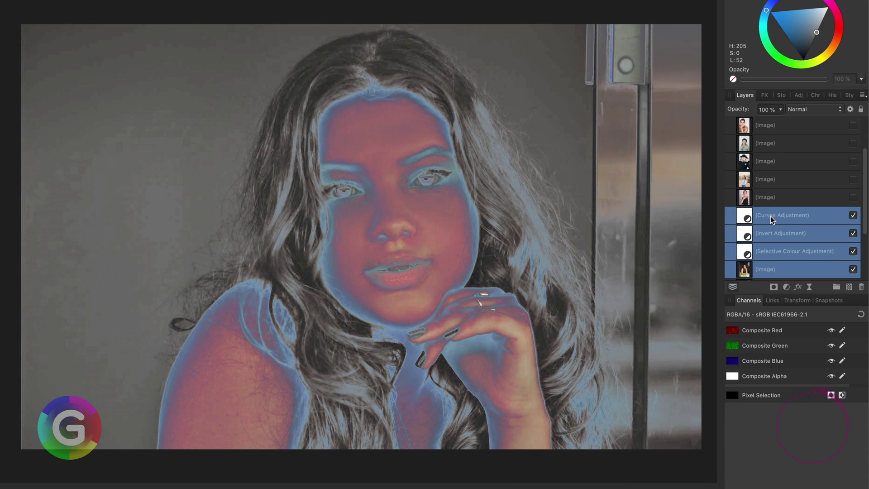
pyautogui.rightClick(770, 218)
pyautogui.click(799, 358)
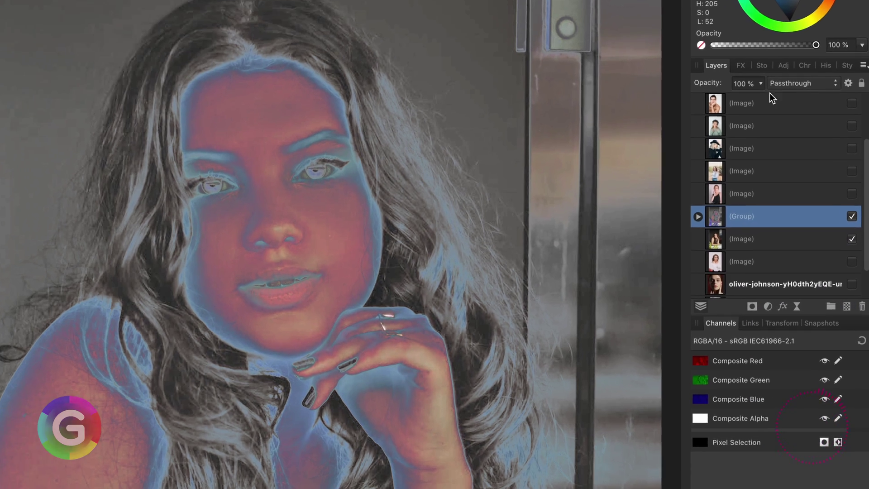
# Blend the group in Colour Burn and raise its underlying blend range to 50%.
pyautogui.click(786, 84)
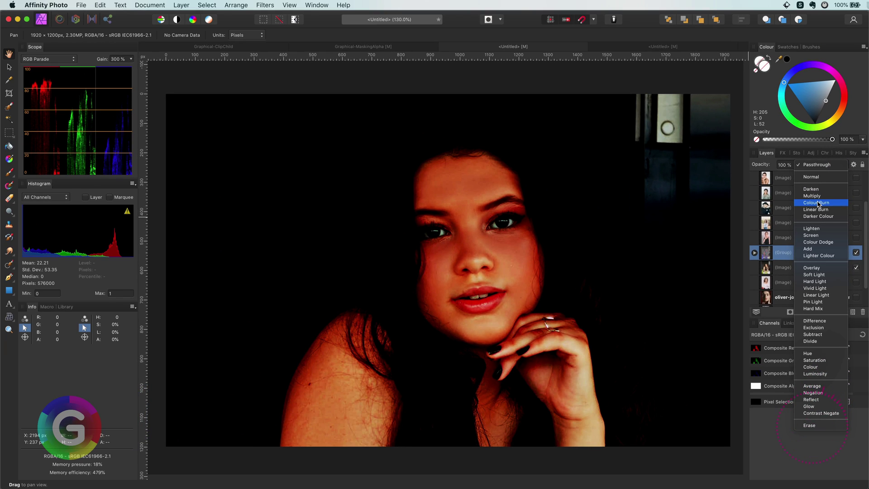
pyautogui.click(818, 203)
pyautogui.click(854, 165)
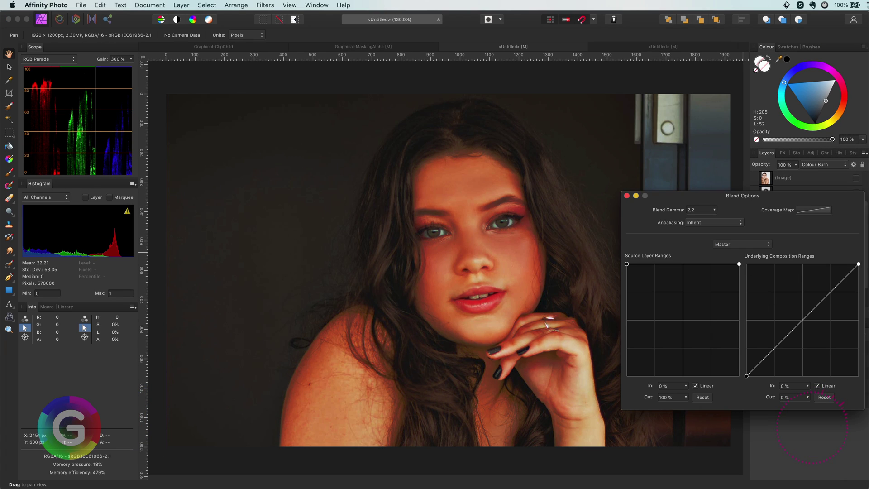
pyautogui.moveTo(858, 264); pyautogui.dragTo(803, 264)
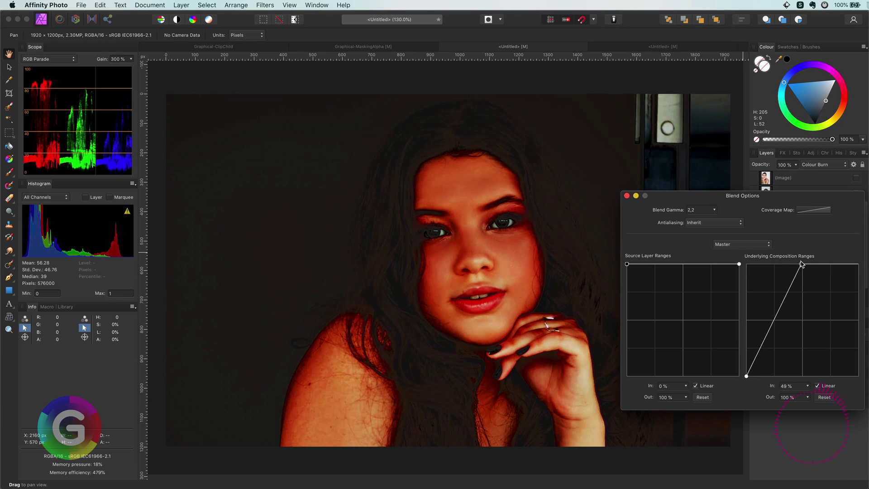
pyautogui.click(627, 196)
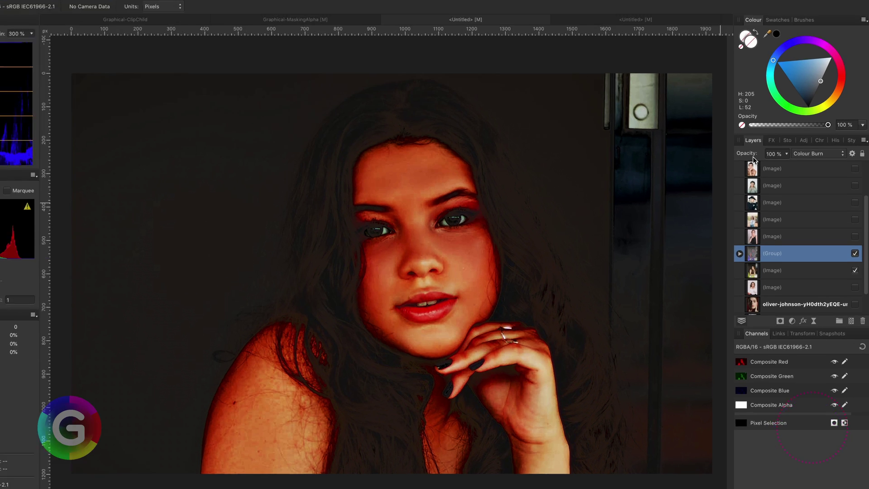
# Settle the group's opacity at 43% after trying 75%, 31% and 32%.
pyautogui.press('7')
pyautogui.press('5')
pyautogui.press('3')
pyautogui.press('1')
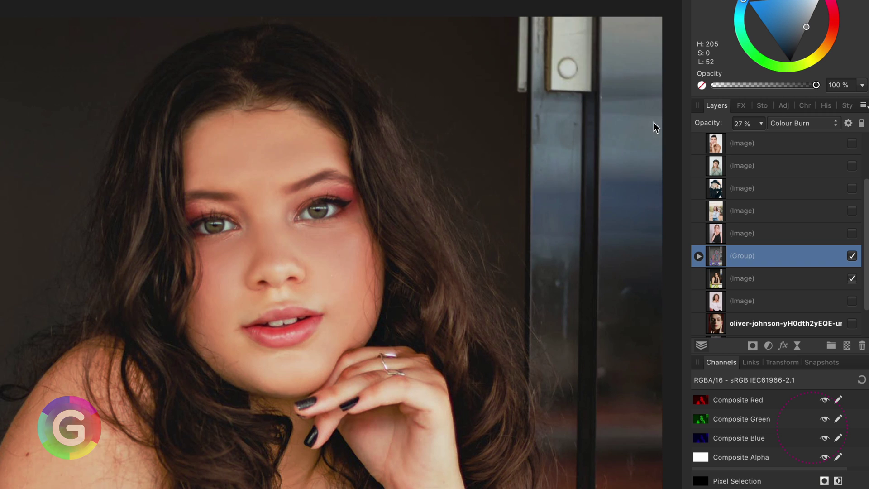
pyautogui.press('3')
pyautogui.press('2')
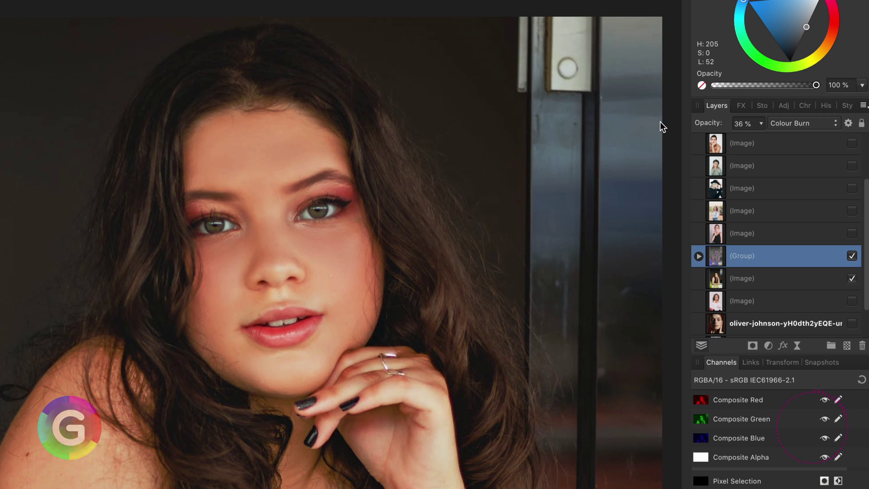
pyautogui.press('4')
pyautogui.press('3')
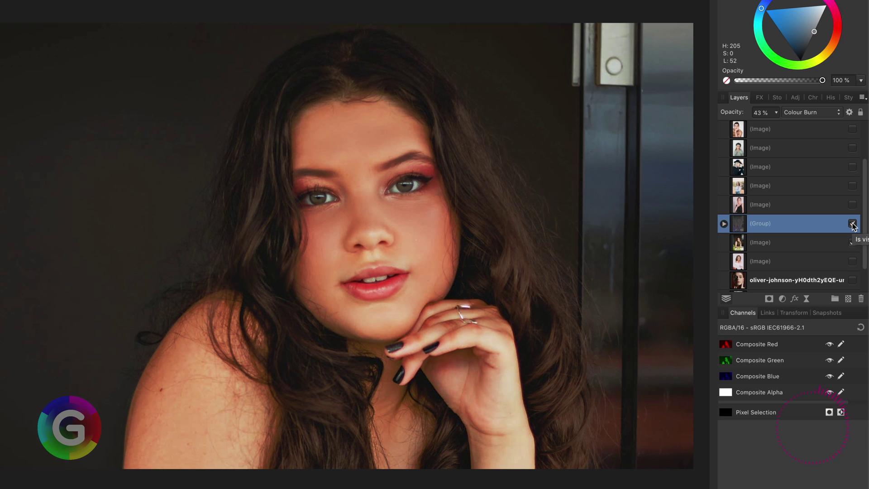
# Toggle the Colour Burn group's visibility to compare, then expand it.
pyautogui.click(853, 224)
pyautogui.click(852, 223)
pyautogui.click(853, 224)
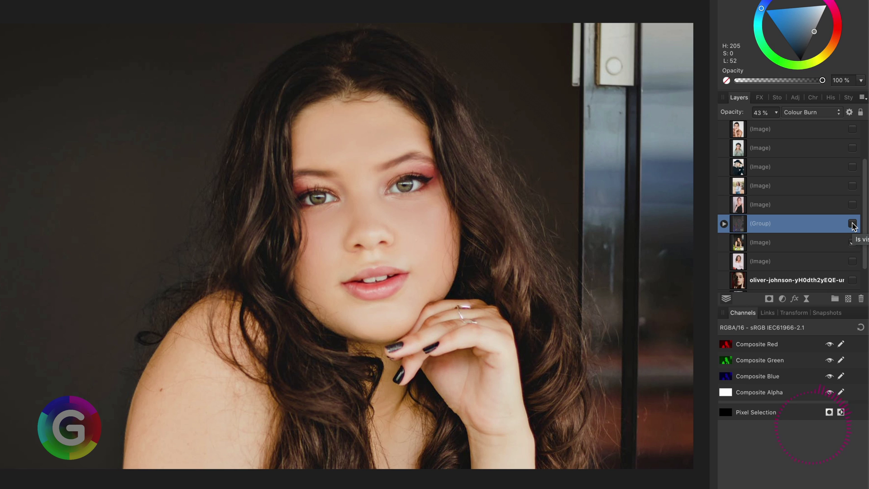
pyautogui.click(852, 223)
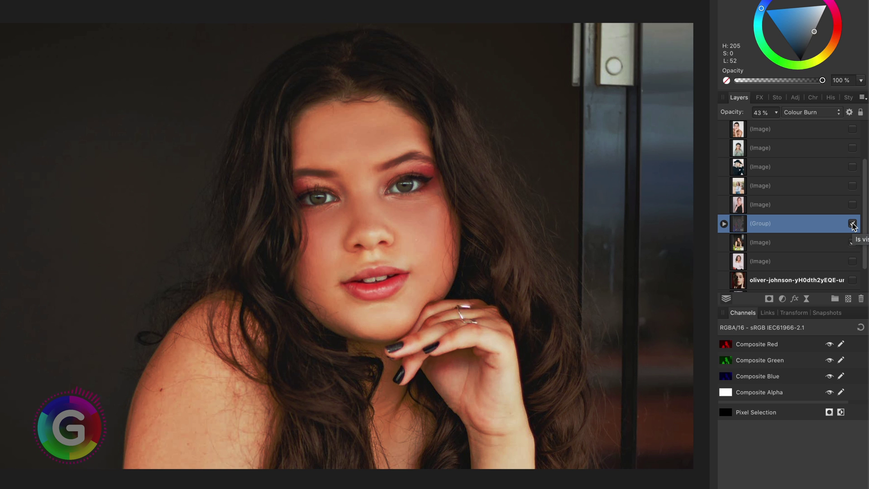
pyautogui.click(853, 223)
pyautogui.click(724, 224)
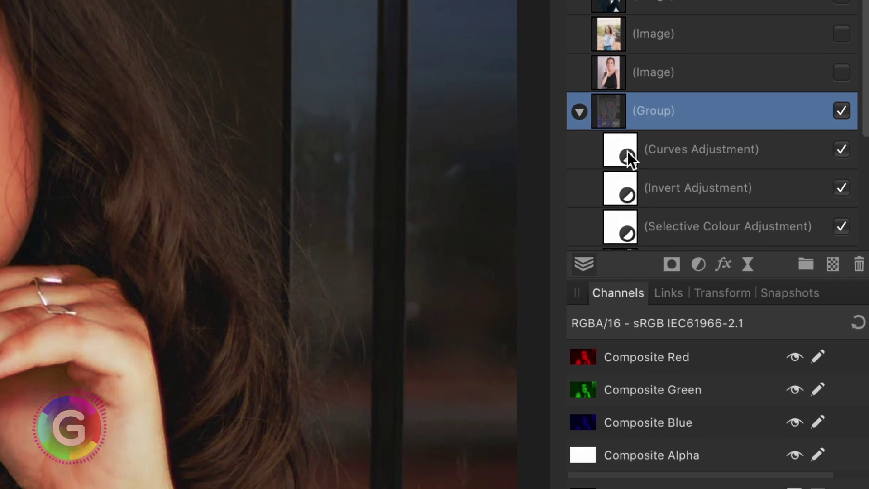
# Reset the Curves, steepen its top end, lift blacks to 0.12, then compare.
pyautogui.doubleClick(612, 133)
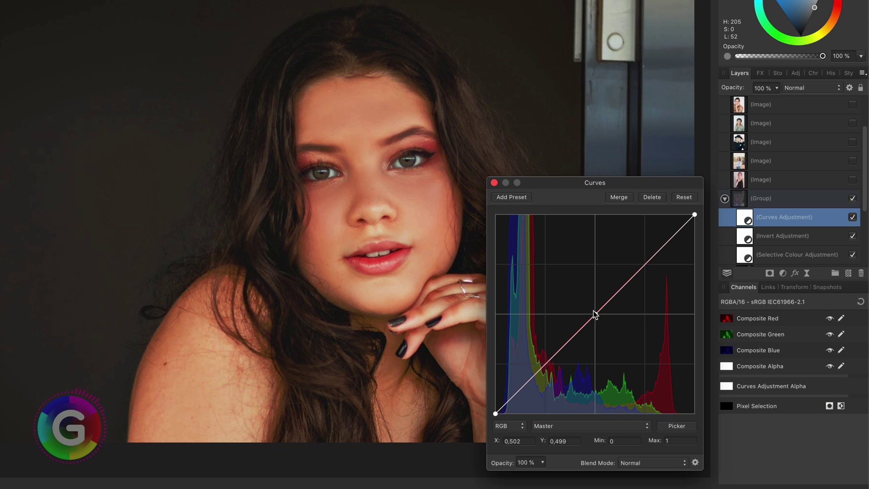
pyautogui.moveTo(595, 313)
pyautogui.mouseDown()
pyautogui.moveTo(593, 294)
pyautogui.moveTo(597, 334)
pyautogui.moveTo(593, 291)
pyautogui.moveTo(593, 300)
pyautogui.mouseUp()
pyautogui.click(690, 199)
pyautogui.moveTo(694, 215); pyautogui.dragTo(656, 215)
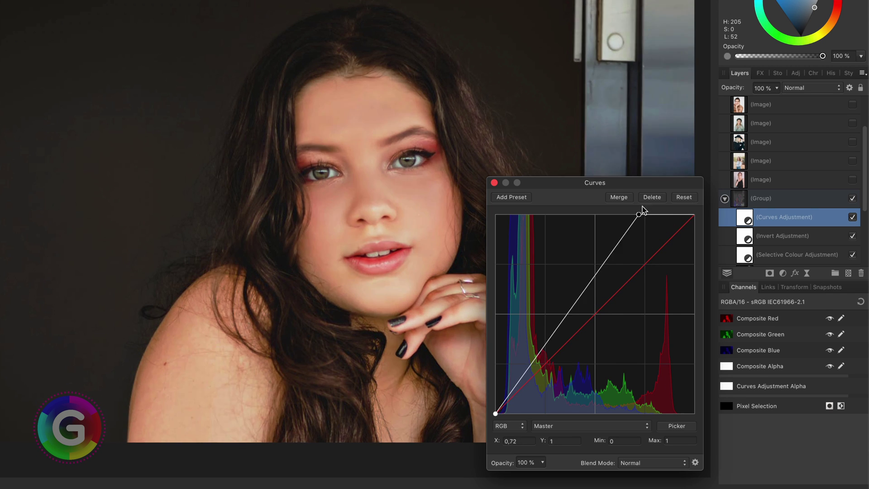
pyautogui.moveTo(496, 414); pyautogui.dragTo(459, 367)
pyautogui.click(495, 183)
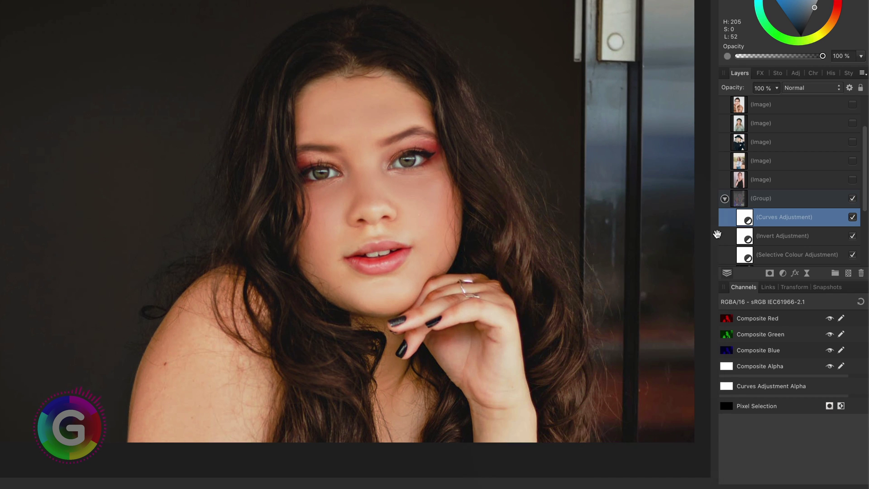
pyautogui.click(852, 199)
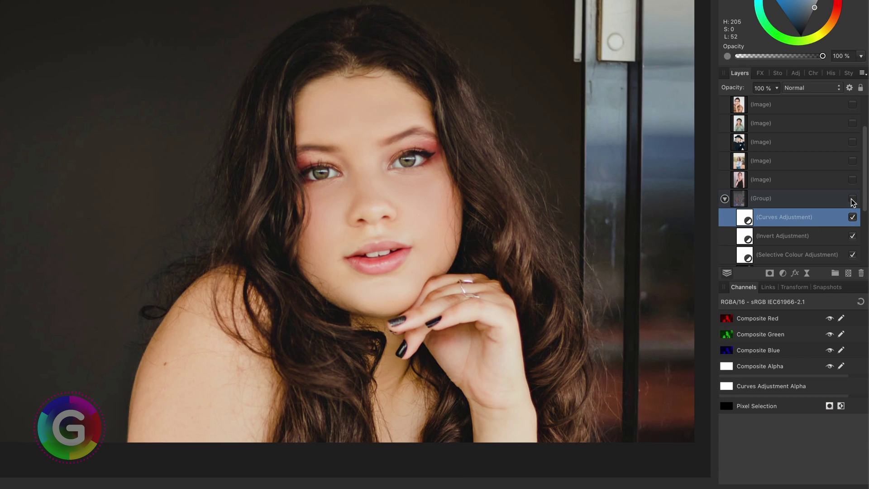
pyautogui.click(852, 200)
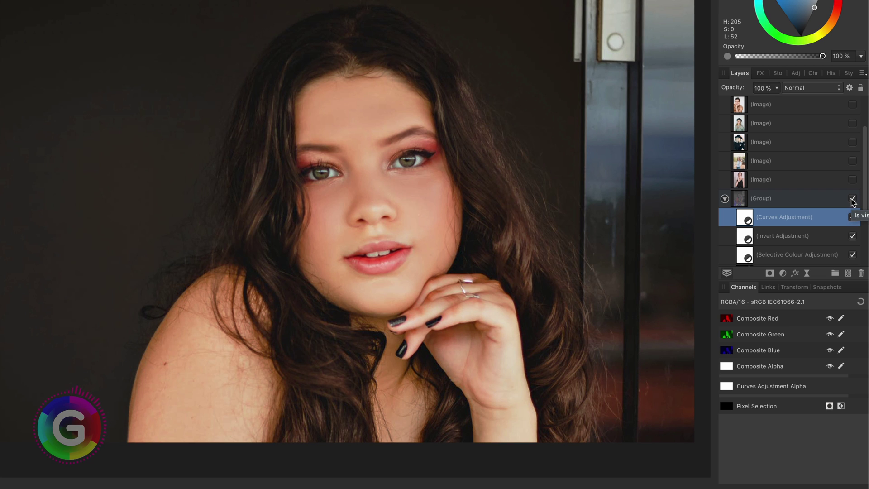
# Add an inverted black mask to the Colour Burn group and pick the brush.
pyautogui.click(833, 200)
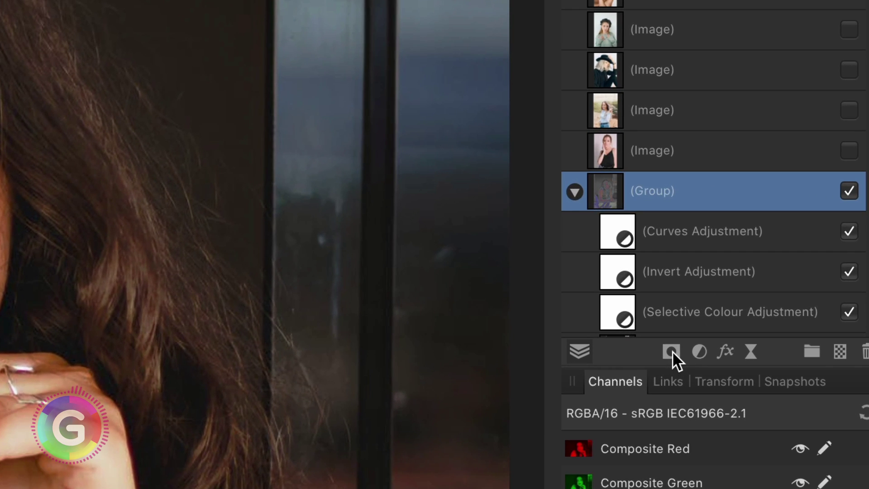
pyautogui.click(770, 274)
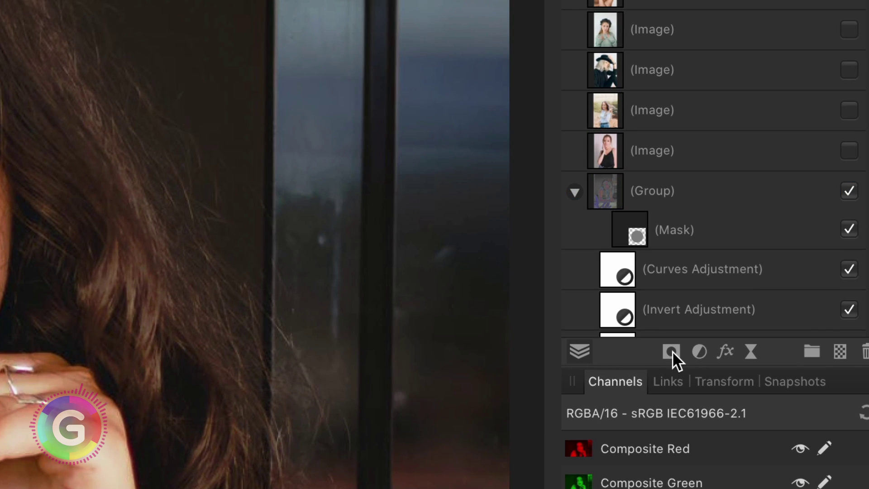
pyautogui.click(640, 229)
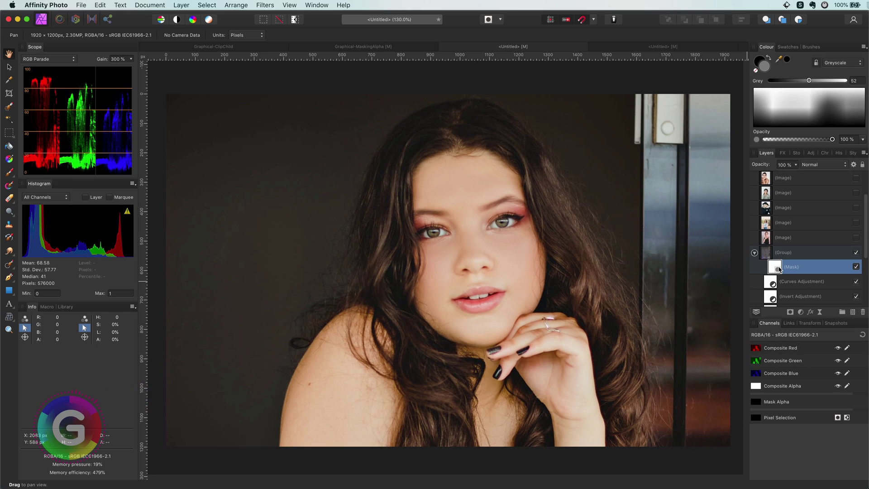
pyautogui.press('super+i')
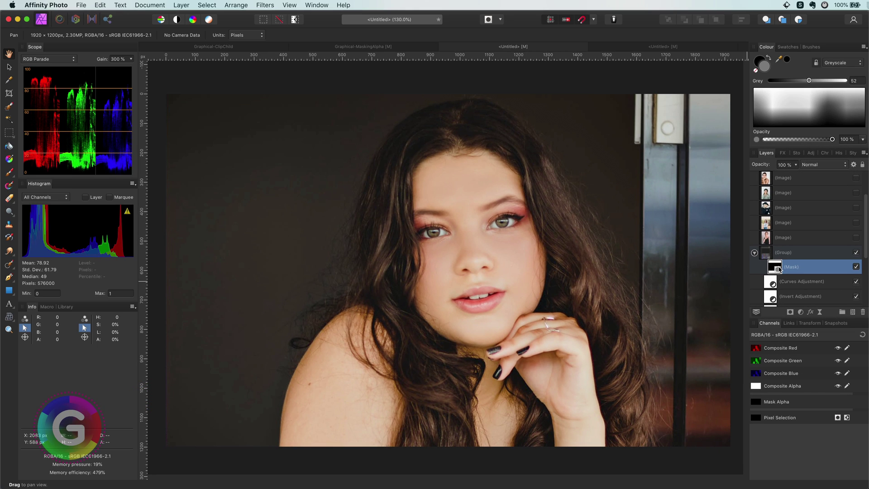
pyautogui.press('b')
pyautogui.press('d')
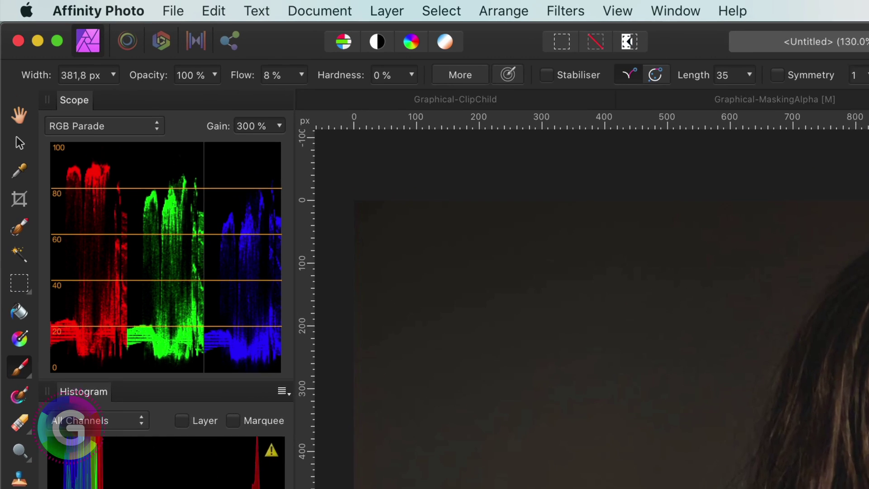
# At 100% flow, paint white over the skin, then switch to mid-grey for the eyes.
pyautogui.hotkey('shift', '0')
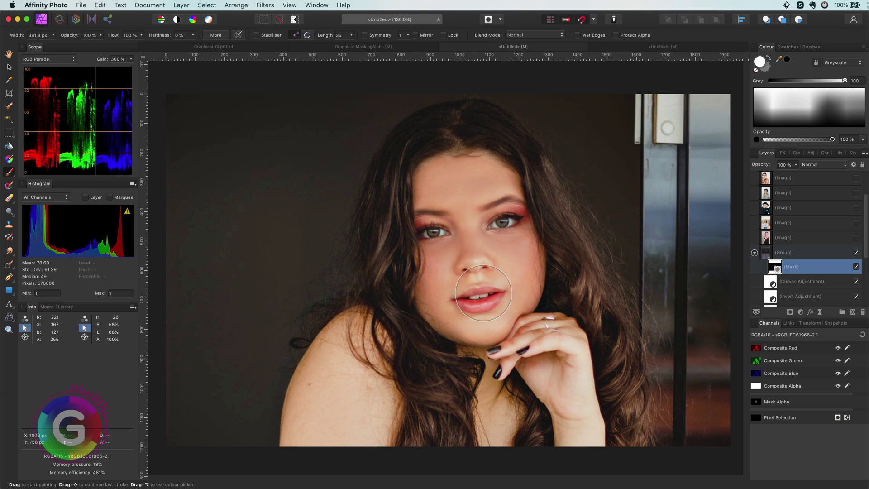
pyautogui.moveTo(408, 353)
pyautogui.mouseDown()
pyautogui.moveTo(345, 382)
pyautogui.moveTo(385, 327)
pyautogui.moveTo(351, 385)
pyautogui.moveTo(496, 396)
pyautogui.moveTo(493, 408)
pyautogui.moveTo(538, 354)
pyautogui.moveTo(563, 361)
pyautogui.mouseUp()
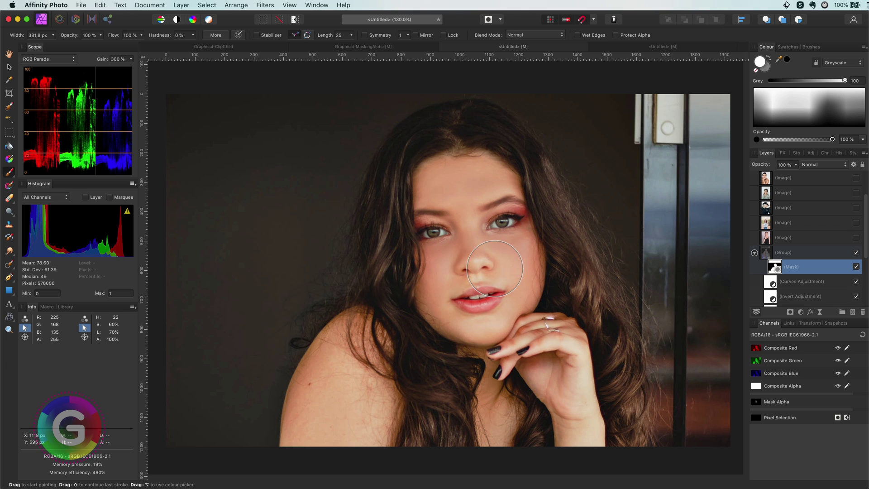
pyautogui.press('x')
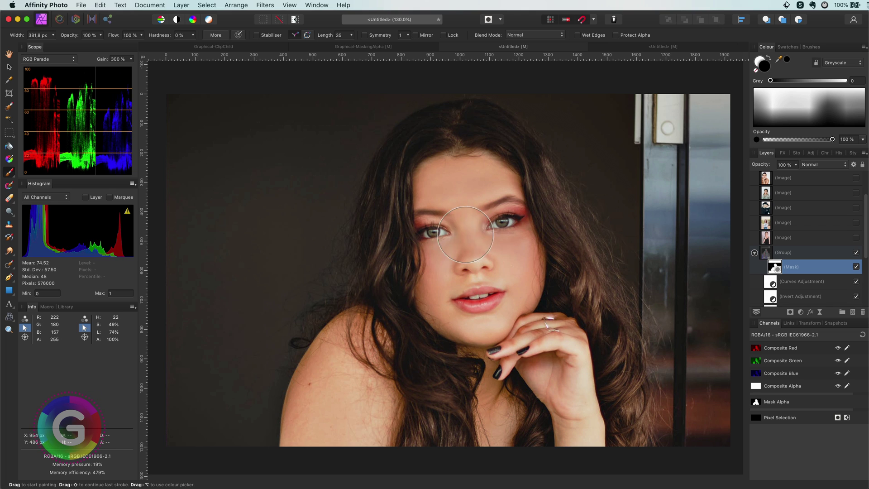
pyautogui.moveTo(771, 80); pyautogui.dragTo(817, 80)
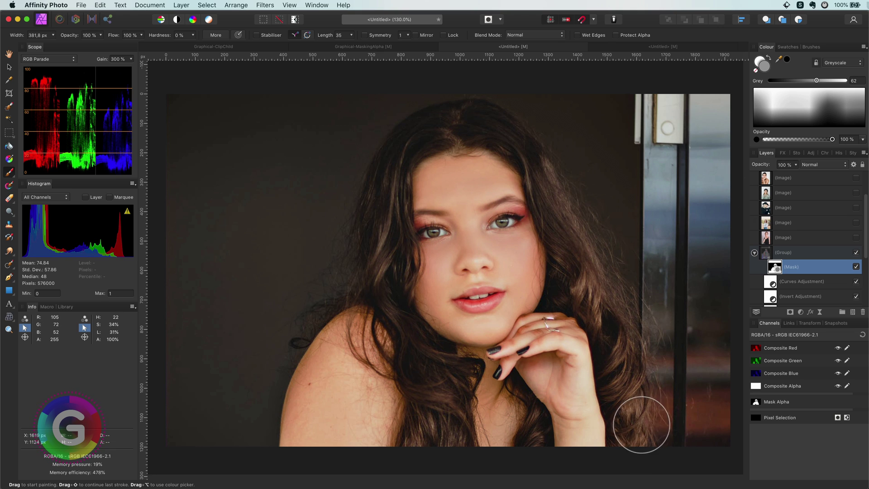
# Toggle the group's visibility twice to compare before and after.
pyautogui.click(856, 252)
pyautogui.click(856, 252)
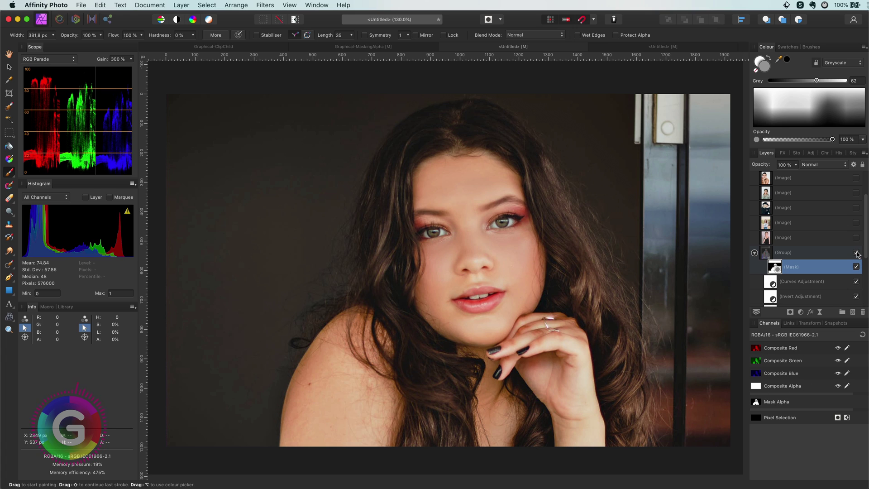
pyautogui.click(856, 252)
pyautogui.click(857, 253)
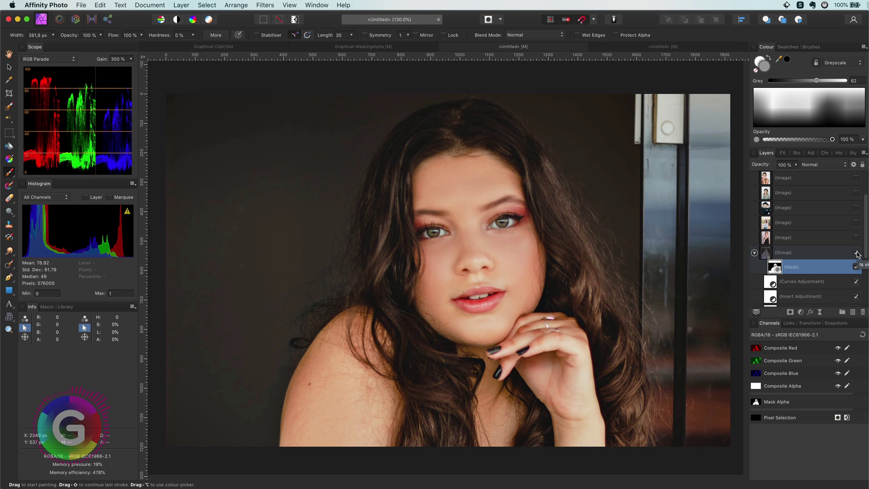
# Delete the hand-built group and run the Skin Color Enhance macro from the Library.
pyautogui.click(755, 253)
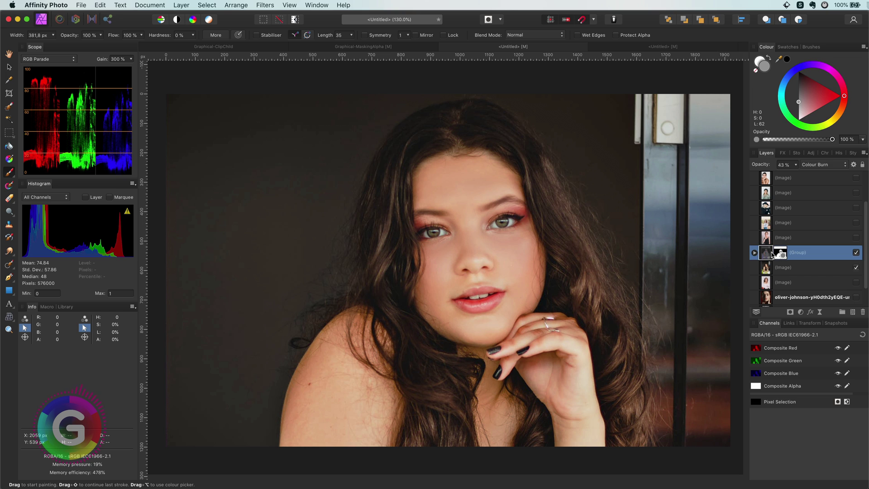
pyautogui.press('Delete')
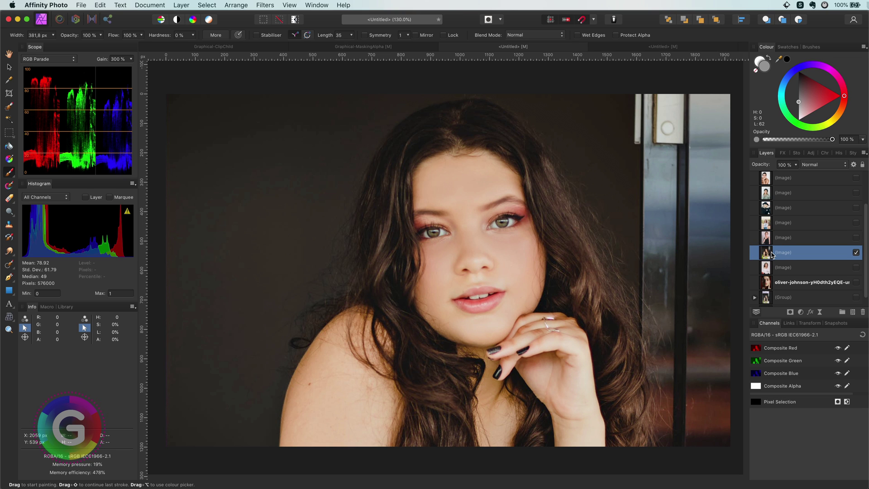
pyautogui.click(67, 307)
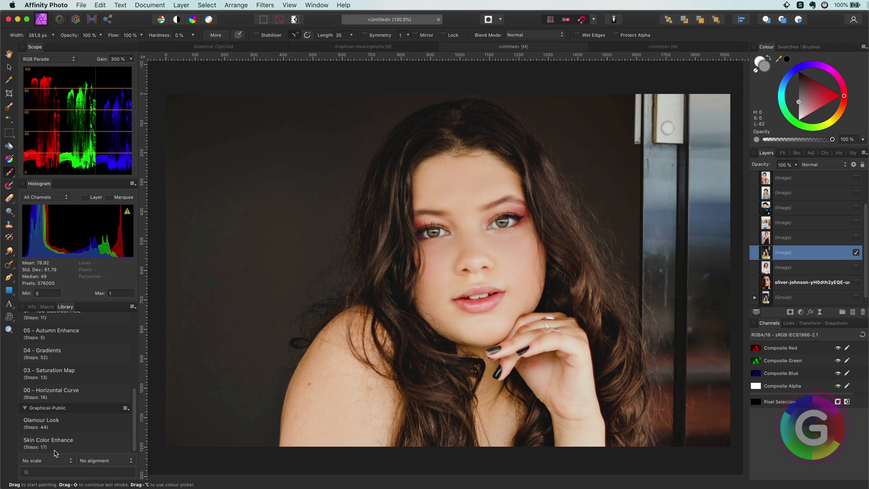
pyautogui.click(58, 446)
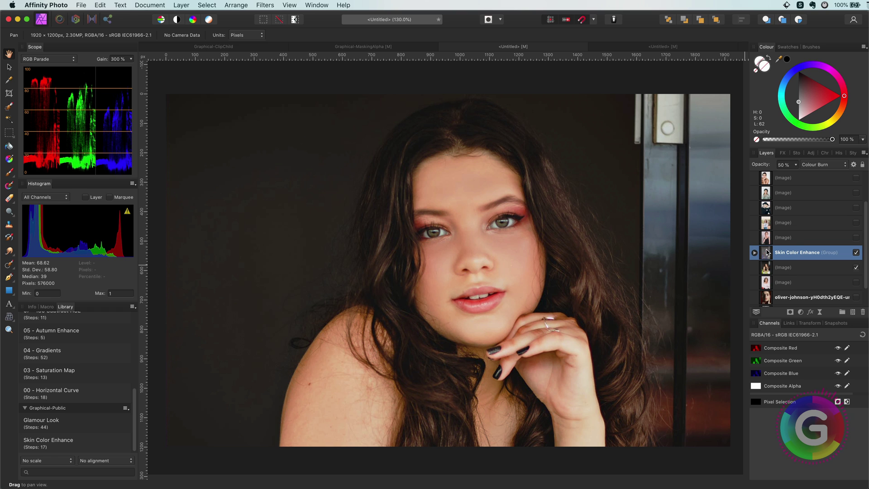
# Reveal the next portraits and apply Skin Color Enhance to each, ending with the man's close-up.
pyautogui.click(792, 242)
pyautogui.click(856, 238)
pyautogui.click(52, 442)
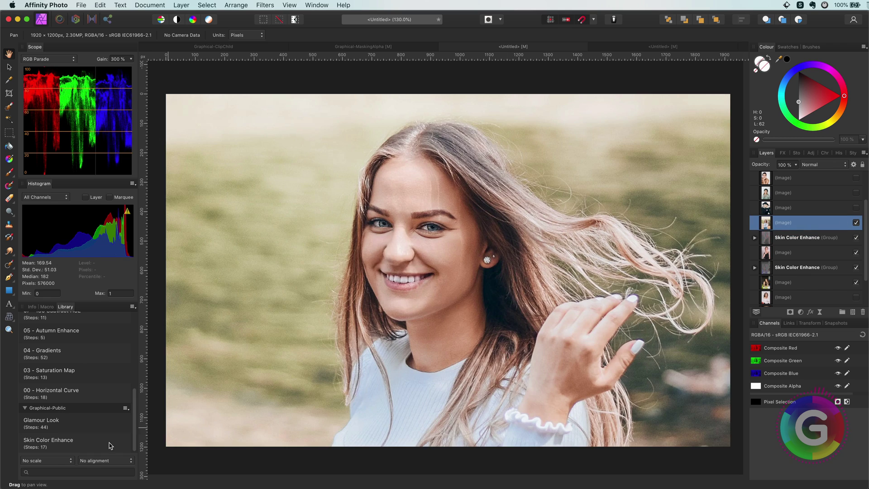
pyautogui.click(51, 444)
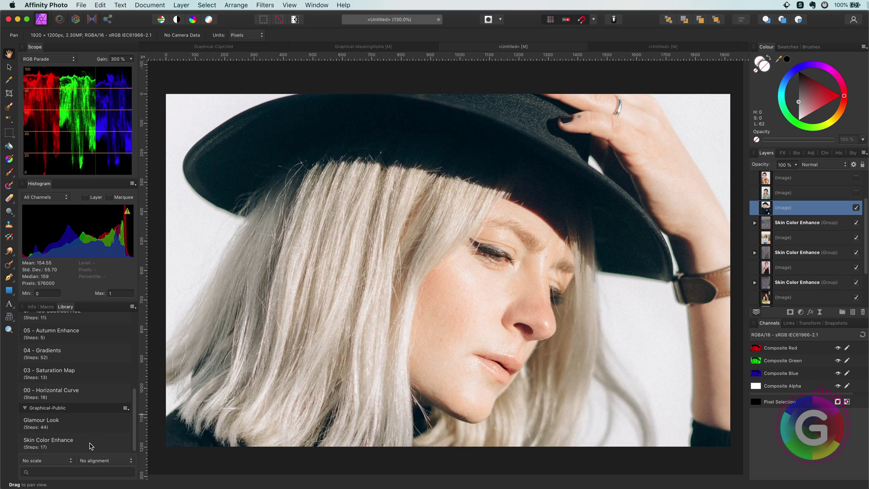
pyautogui.click(90, 446)
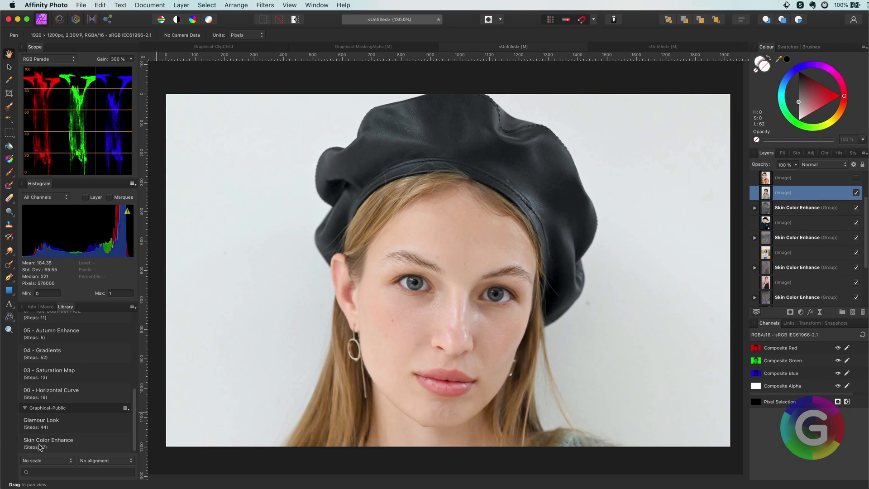
pyautogui.click(40, 446)
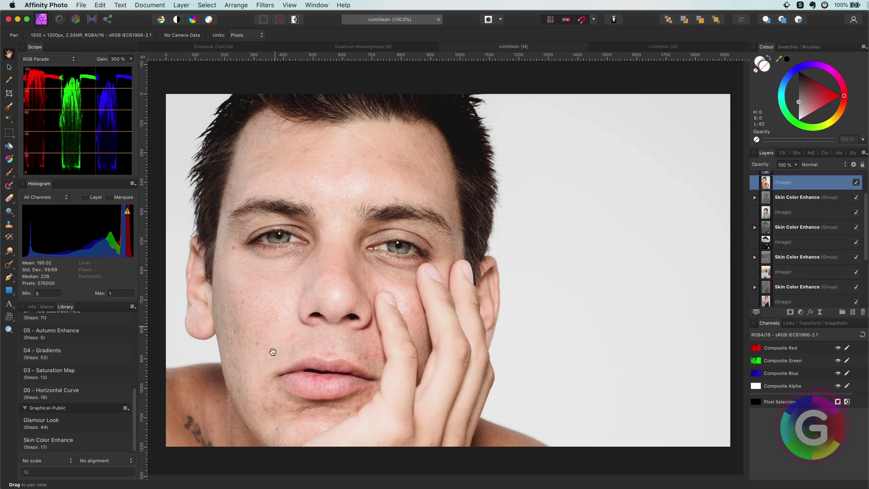
pyautogui.click(67, 444)
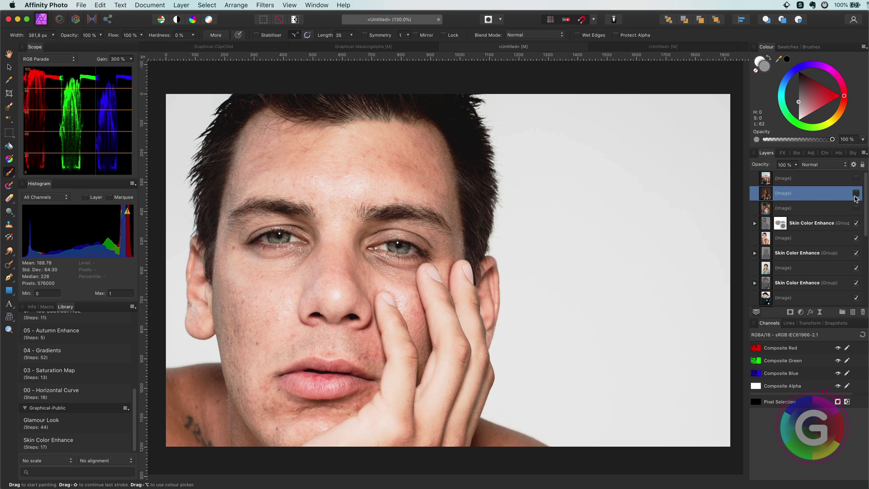
# Reveal the auburn-haired woman's portrait, apply Skin Color Enhance, and blend the group in Divide.
pyautogui.click(856, 194)
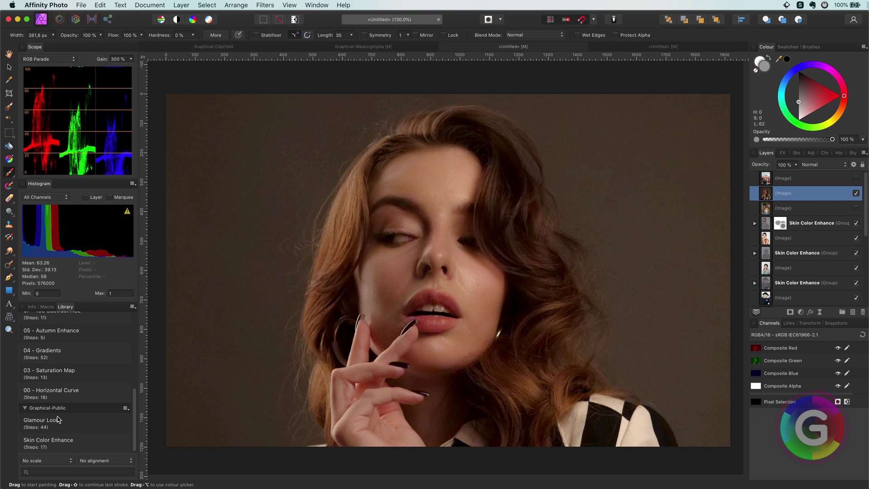
pyautogui.click(68, 445)
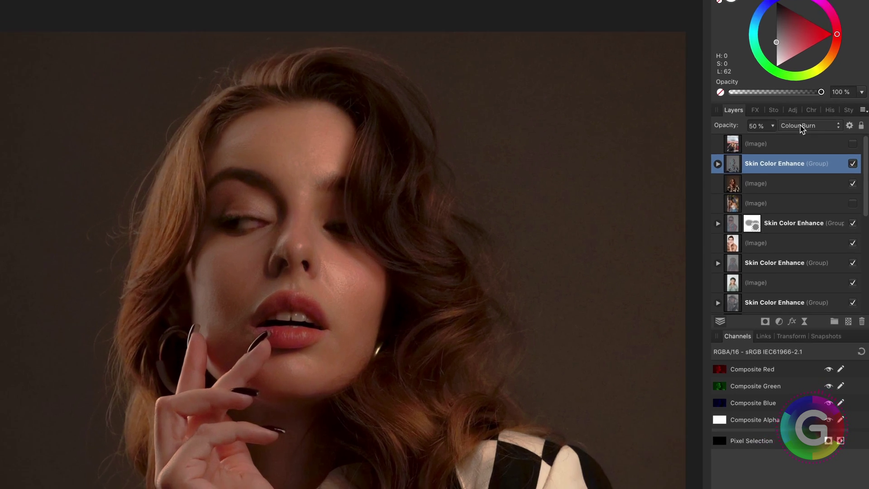
pyautogui.click(818, 164)
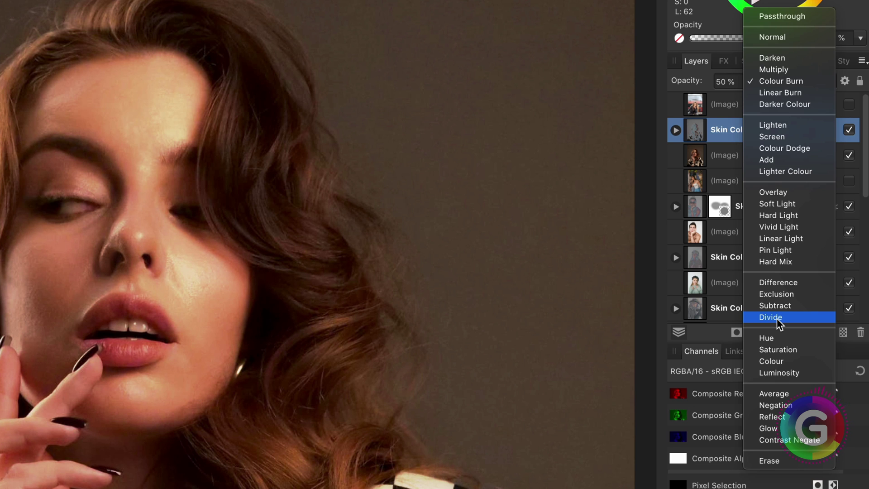
pyautogui.click(777, 319)
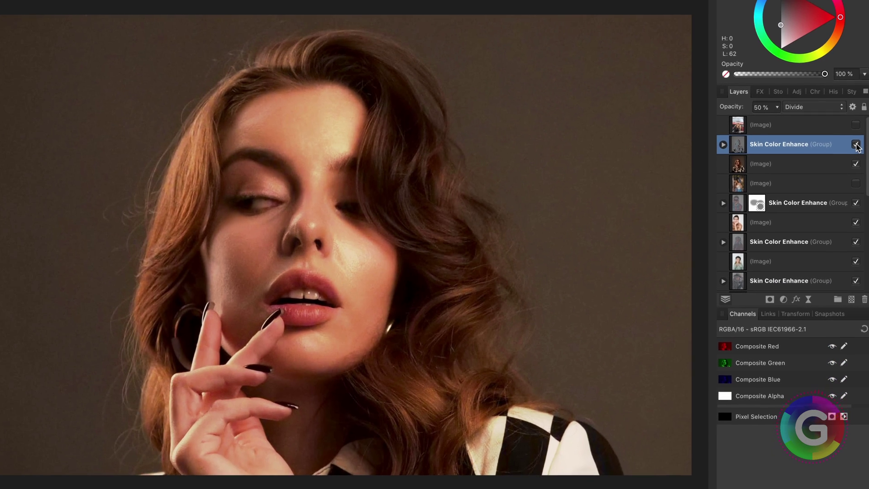
# Fine-tune the Divide group's opacity, toggling it off and on to compare before and after.
pyautogui.click(856, 145)
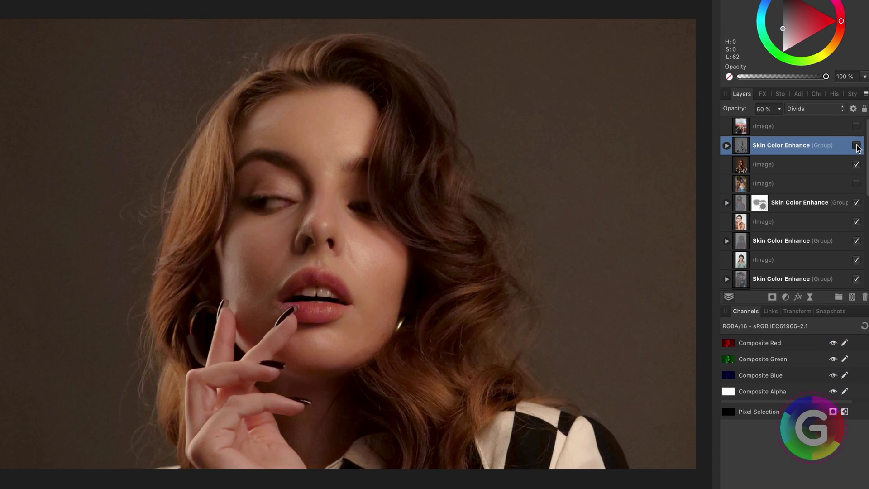
pyautogui.click(856, 145)
pyautogui.click(856, 145)
pyautogui.click(856, 145)
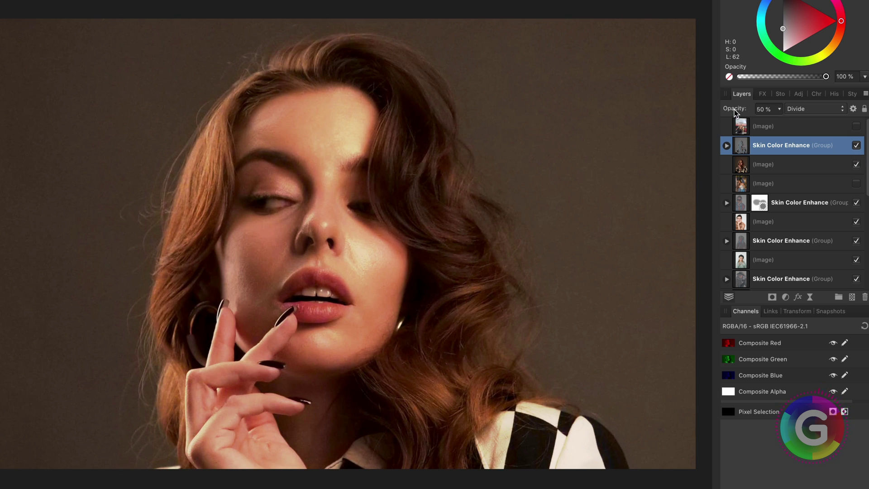
pyautogui.moveTo(718, 110)
pyautogui.mouseDown()
pyautogui.moveTo(731, 110)
pyautogui.moveTo(718, 113)
pyautogui.mouseUp()
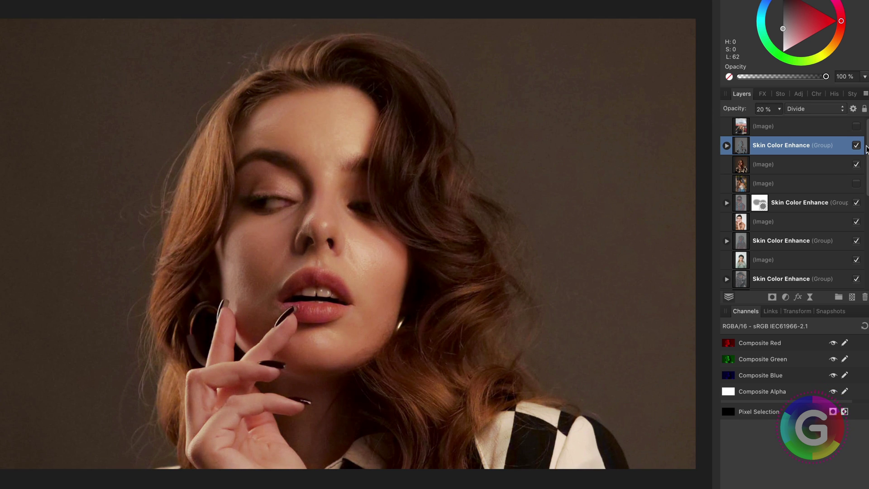
pyautogui.click(857, 145)
pyautogui.click(857, 145)
# Set the group opacity to about 41% and its Curves adjustment blend mode to Exclusion.
pyautogui.moveTo(733, 113); pyautogui.dragTo(755, 110)
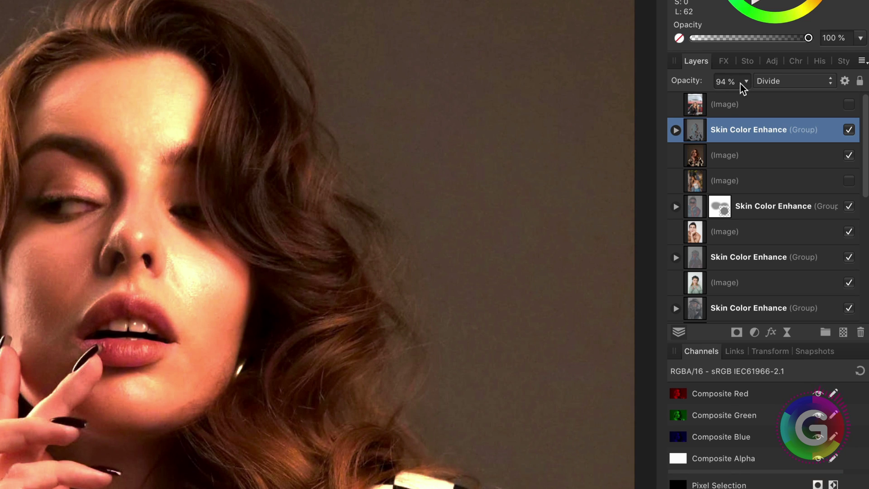
pyautogui.moveTo(713, 83); pyautogui.dragTo(702, 83)
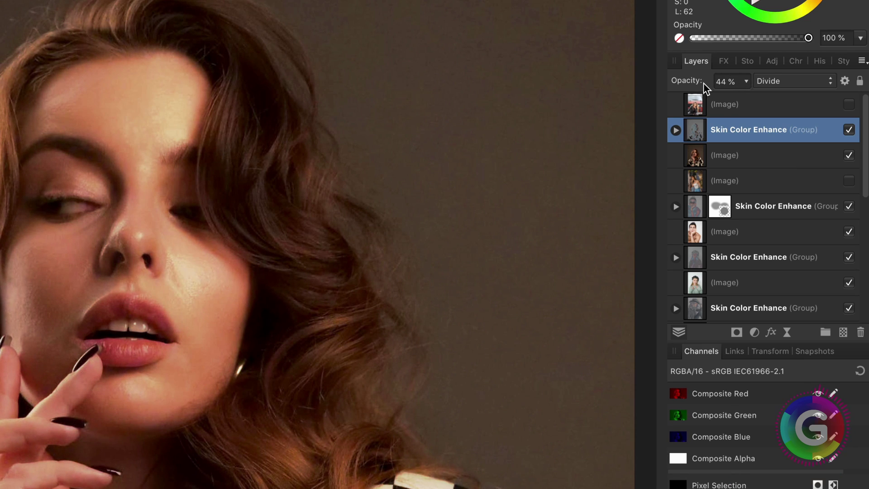
pyautogui.click(676, 130)
pyautogui.click(738, 155)
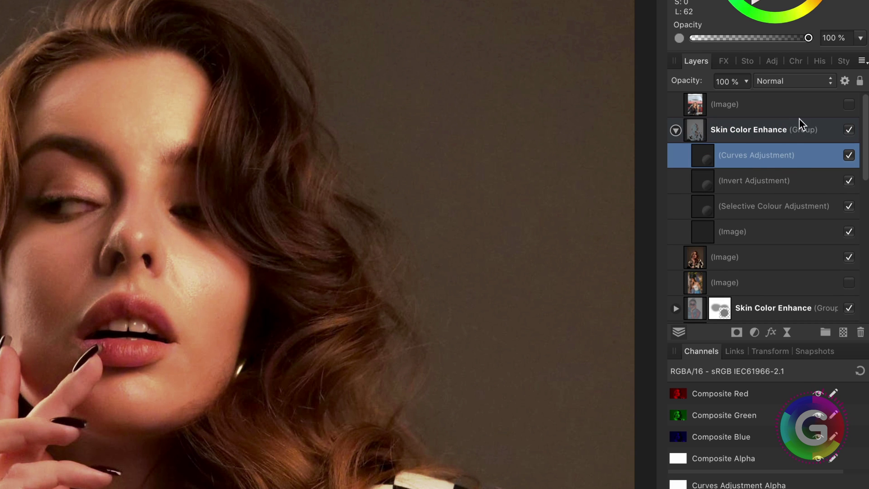
pyautogui.click(793, 81)
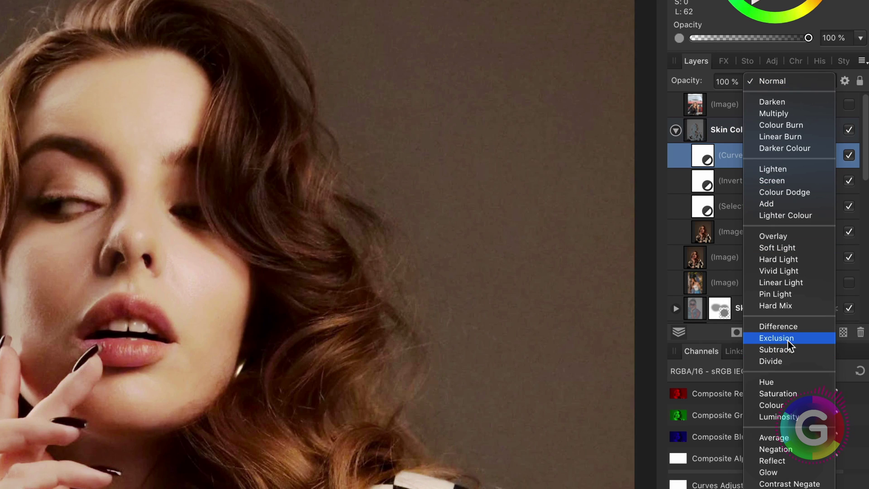
pyautogui.click(787, 339)
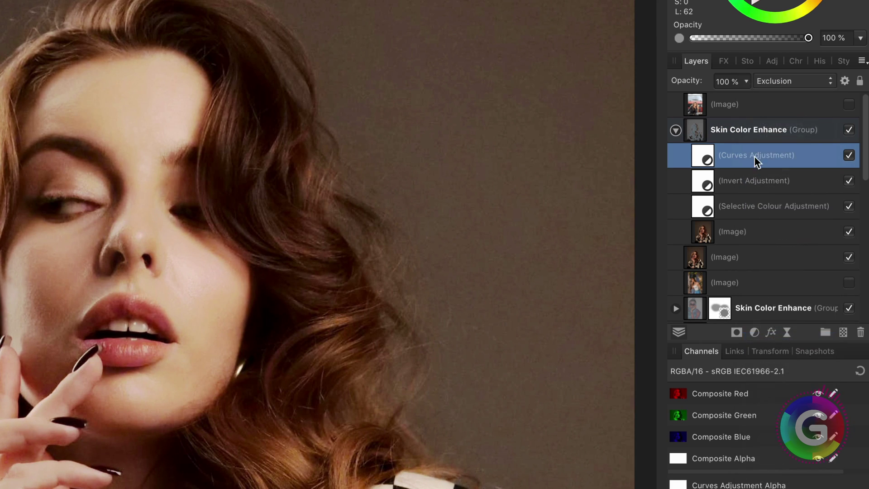
# Blend the Skin Color Enhance group in Colour Dodge at 15% opacity, then hide it to compare.
pyautogui.click(750, 131)
pyautogui.click(782, 83)
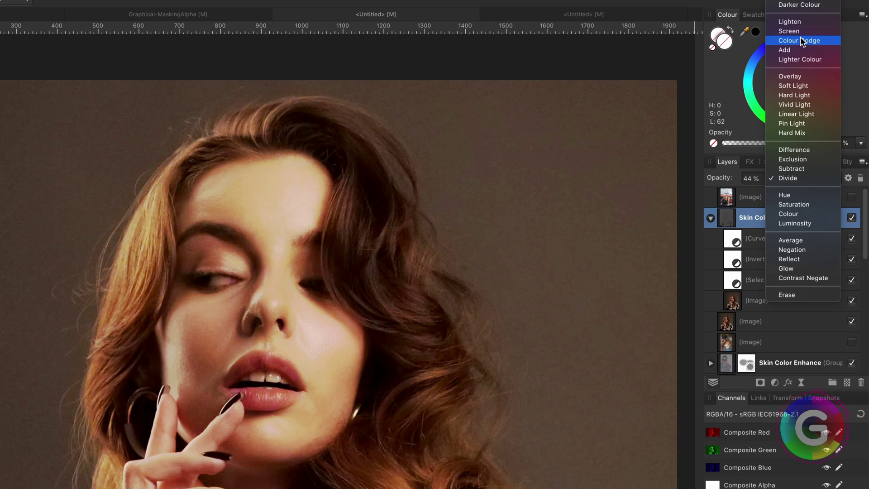
pyautogui.click(800, 41)
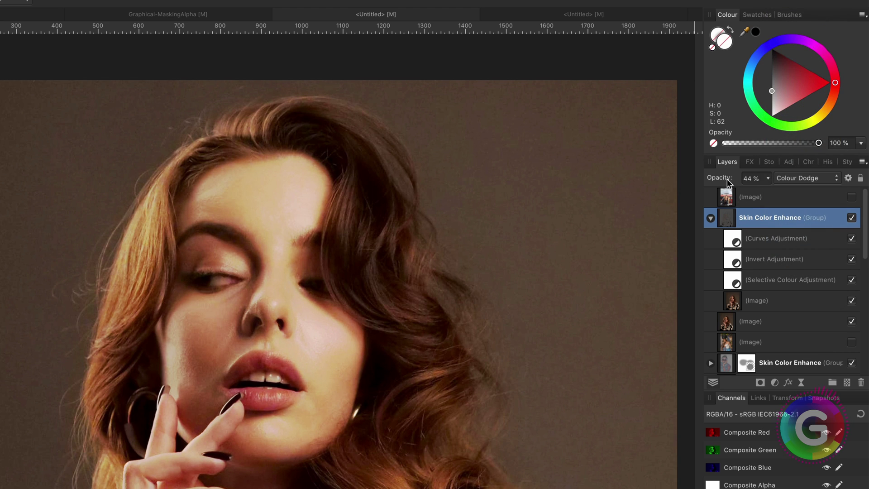
pyautogui.moveTo(723, 181); pyautogui.dragTo(707, 180)
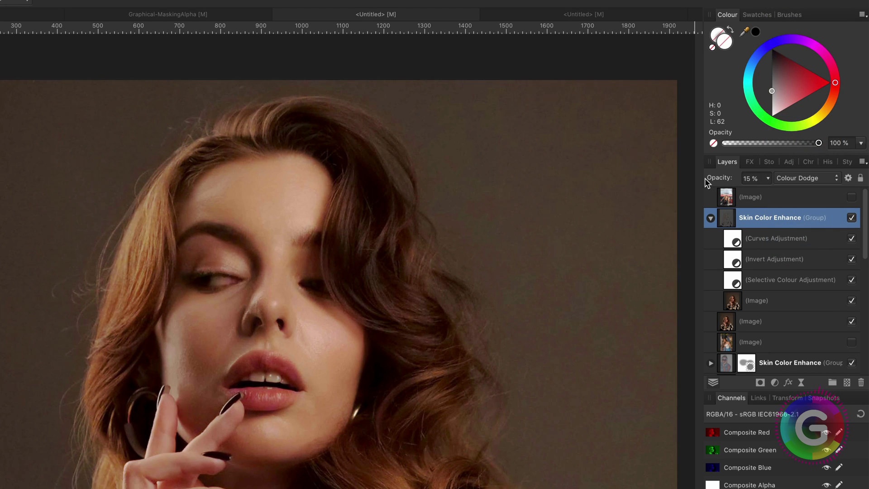
pyautogui.click(852, 218)
# Compare the Colour Dodge group on and off, then collapse it to reveal the red-vehicle portrait.
pyautogui.click(853, 151)
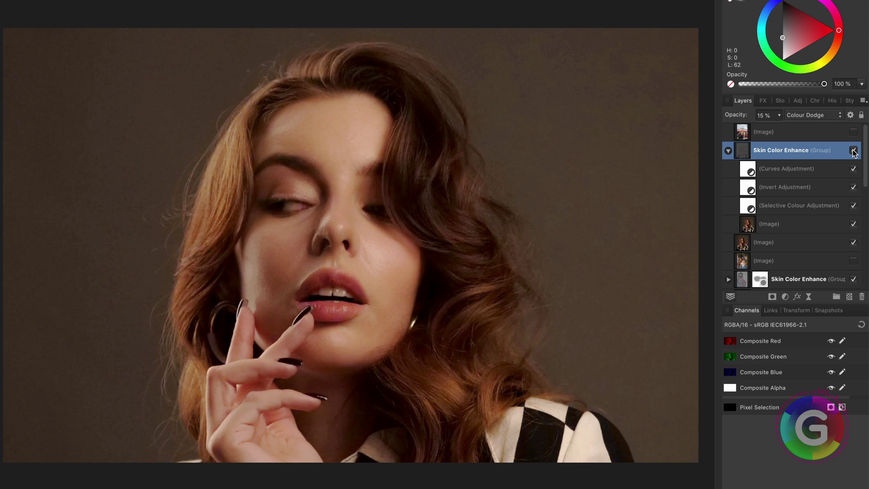
pyautogui.click(854, 151)
pyautogui.click(853, 151)
pyautogui.click(853, 151)
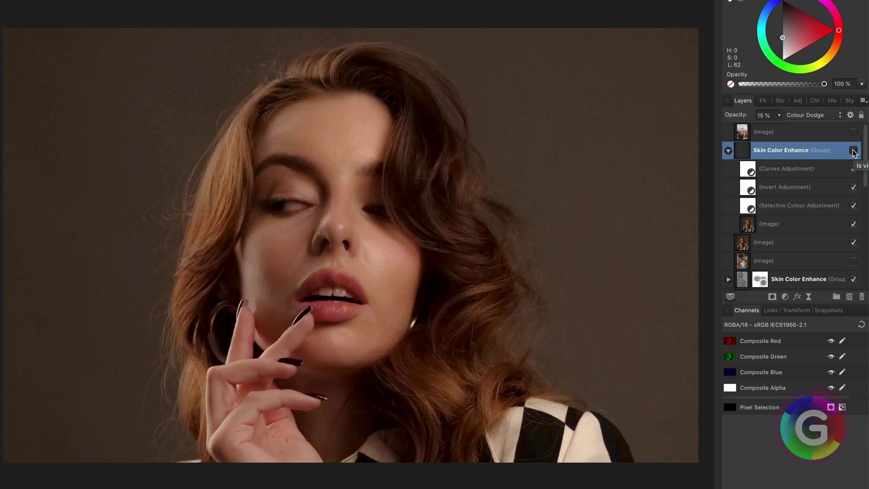
pyautogui.click(853, 151)
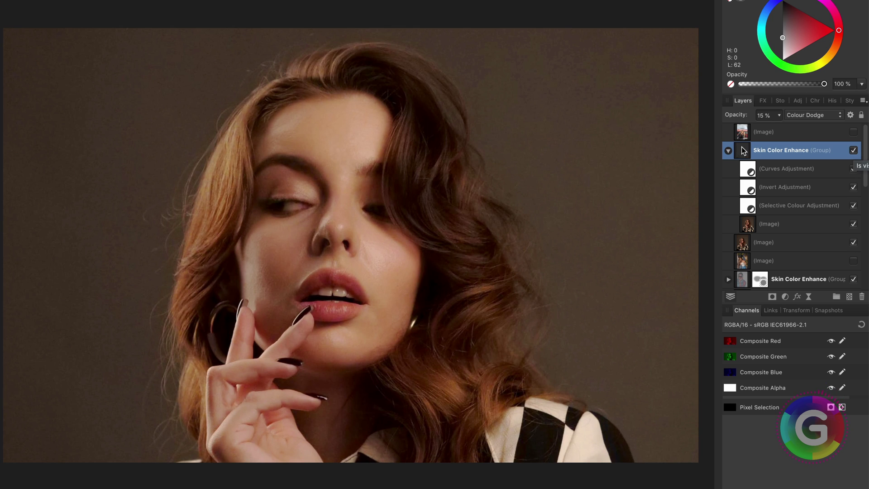
pyautogui.click(729, 149)
# Apply Skin Color Enhance to the leather-jacket portrait with Super+V, compare it, and expand the group.
pyautogui.click(854, 132)
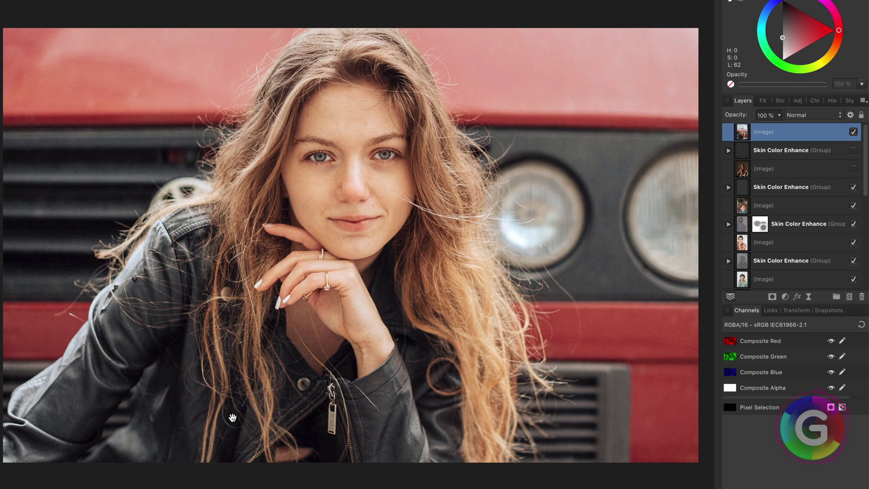
pyautogui.press('super+v')
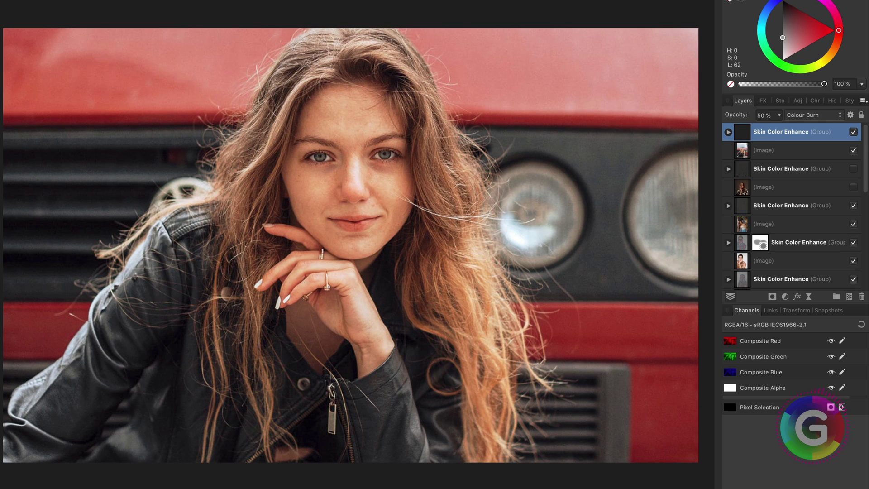
pyautogui.click(854, 132)
pyautogui.click(853, 132)
pyautogui.click(729, 132)
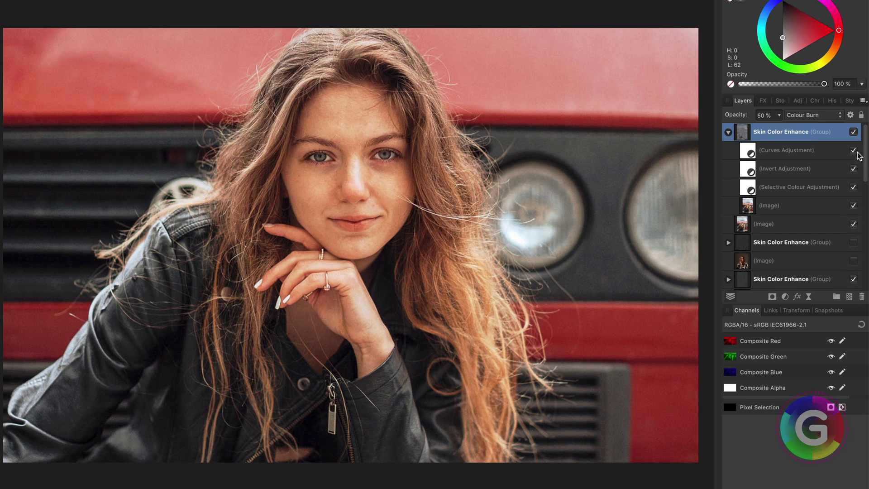